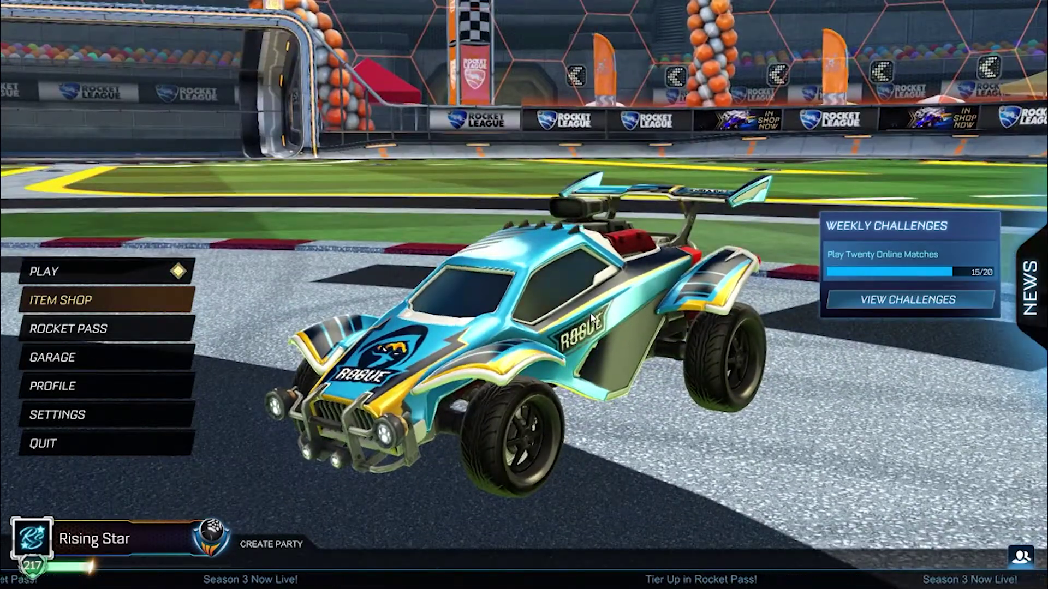
# - Open the AlphaConsole plugin window from BakkesMod's Plugins list
pyautogui.press('F2')
pyautogui.click(625, 140)
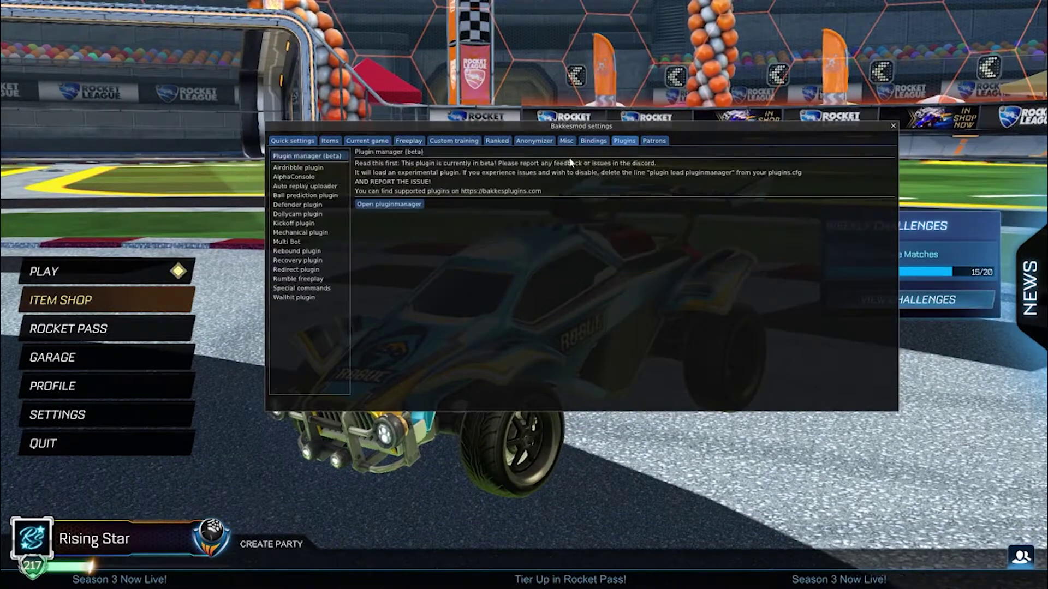
pyautogui.click(320, 168)
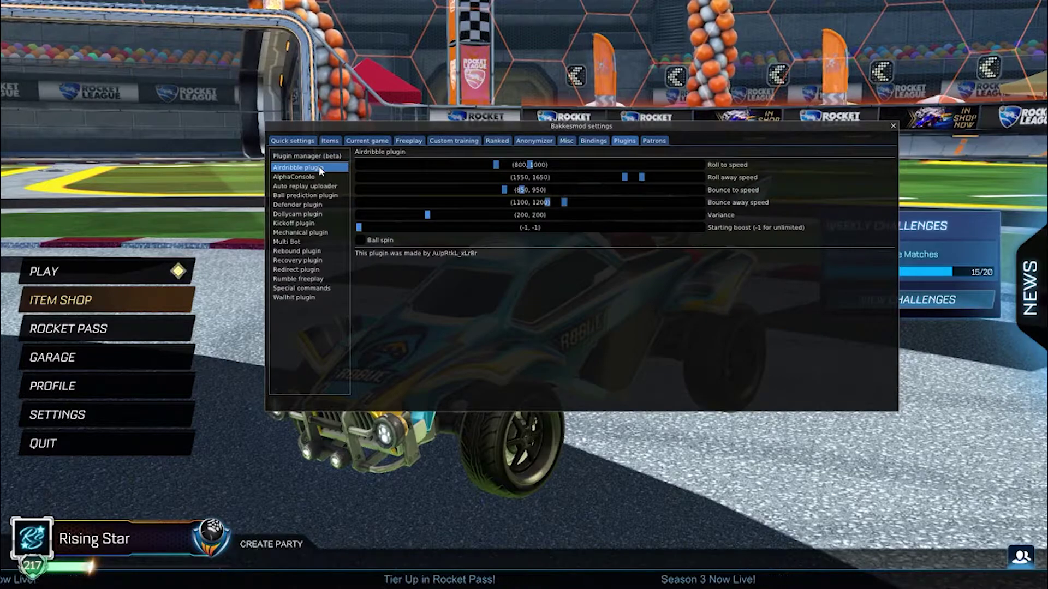
pyautogui.click(315, 176)
pyautogui.click(394, 166)
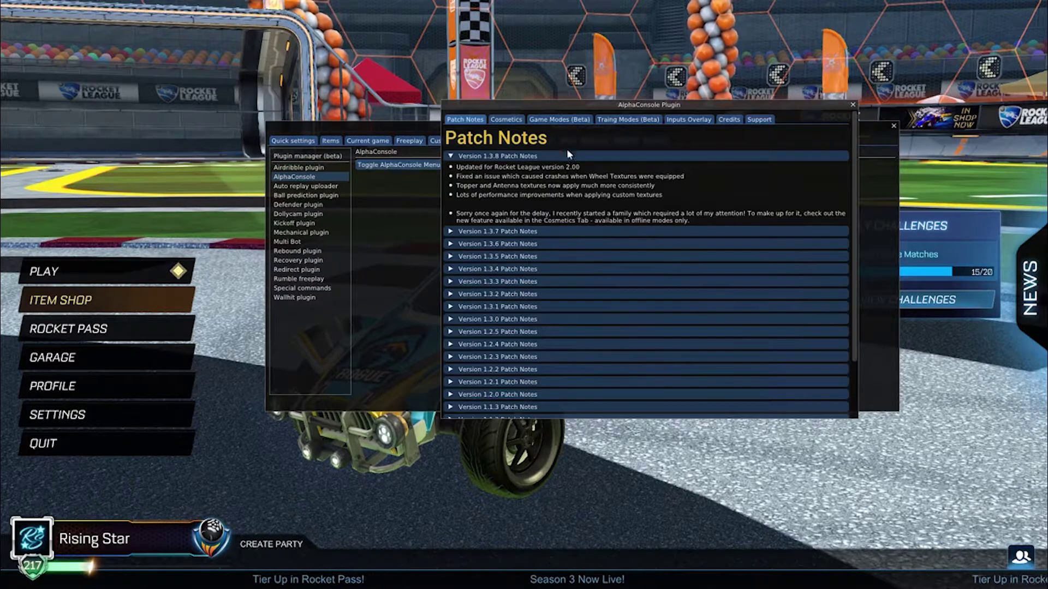
# - Apply a custom blue-star Banner Texture under Cosmetics, then close the AlphaConsole window
pyautogui.click(506, 118)
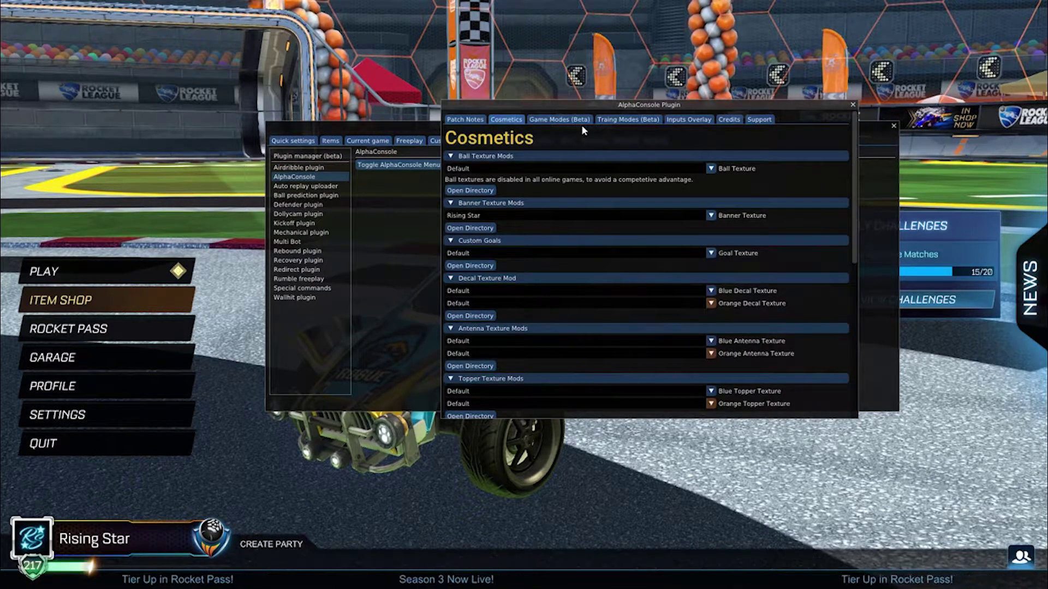
pyautogui.click(681, 215)
pyautogui.click(582, 257)
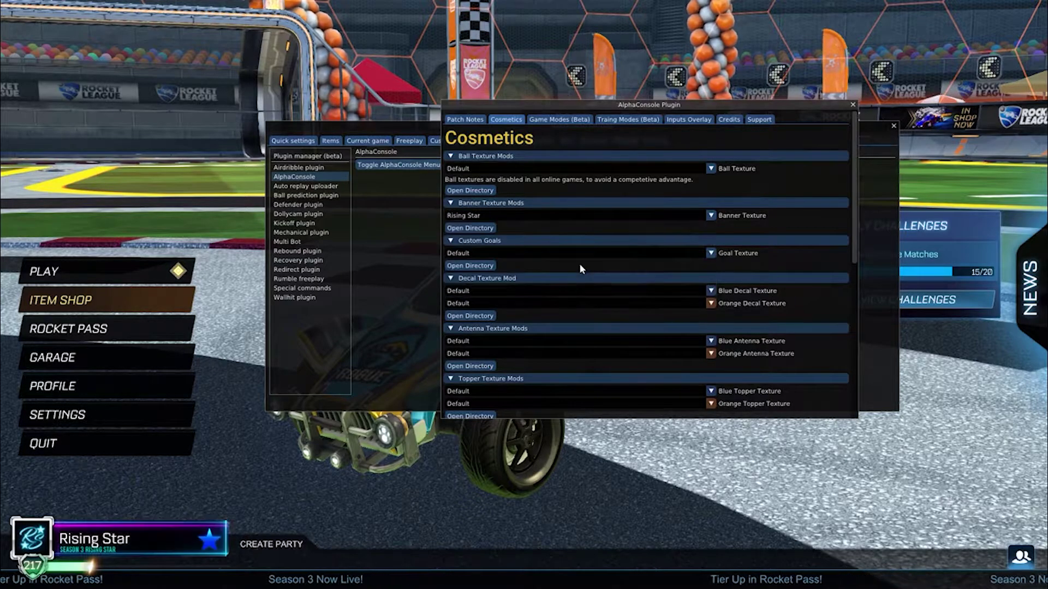
pyautogui.click(852, 104)
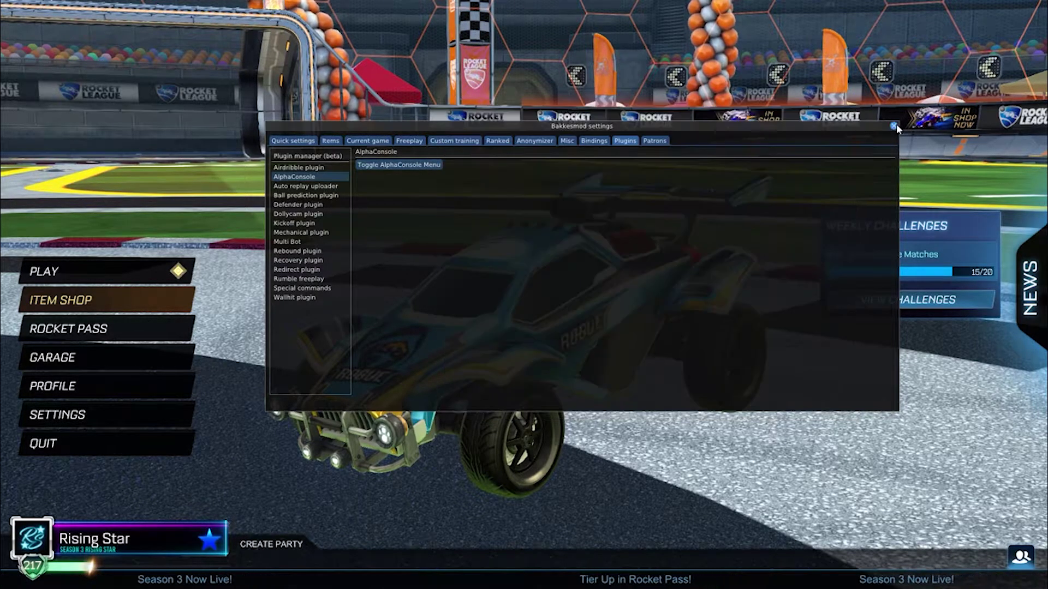
# - Close the BakkesMod settings and select the Move tool on Photoshop's banner template
pyautogui.click(893, 125)
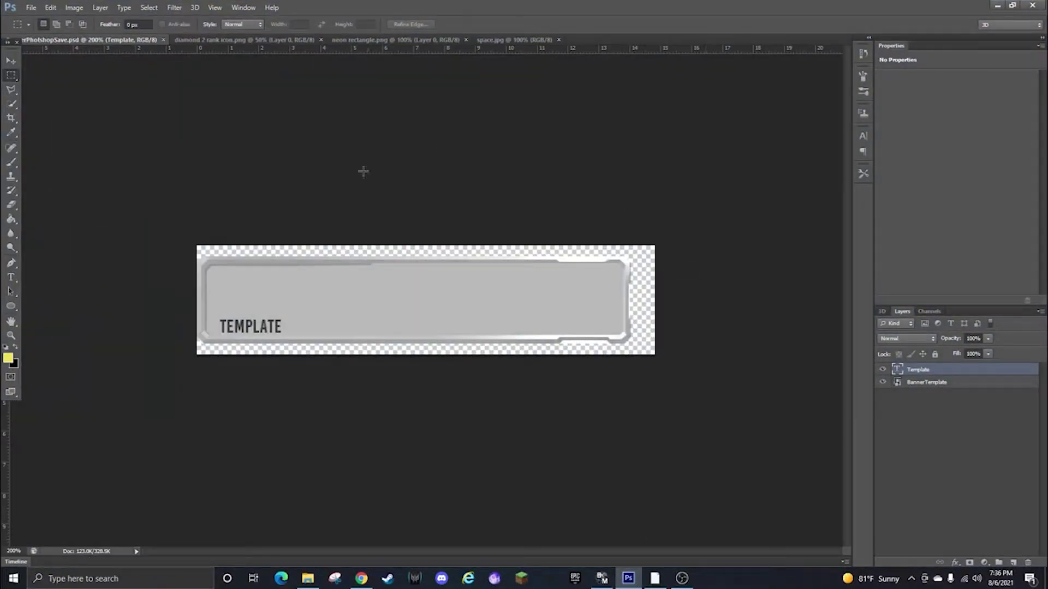
pyautogui.click(11, 60)
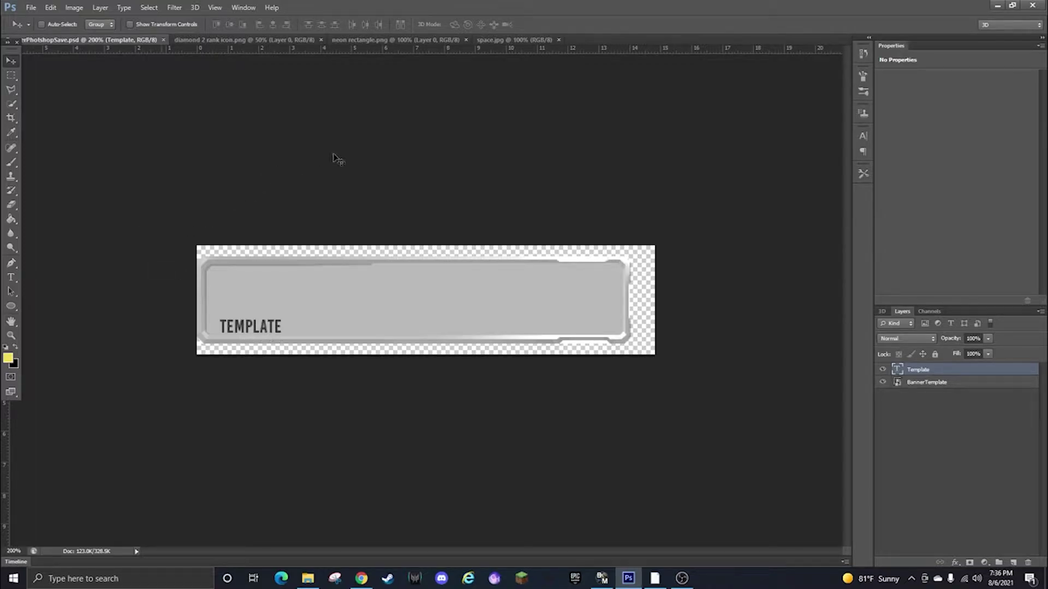
# - Replace the banner's TEMPLATE text with SEASON 3 DIAMOND and commit the edit
pyautogui.click(12, 279)
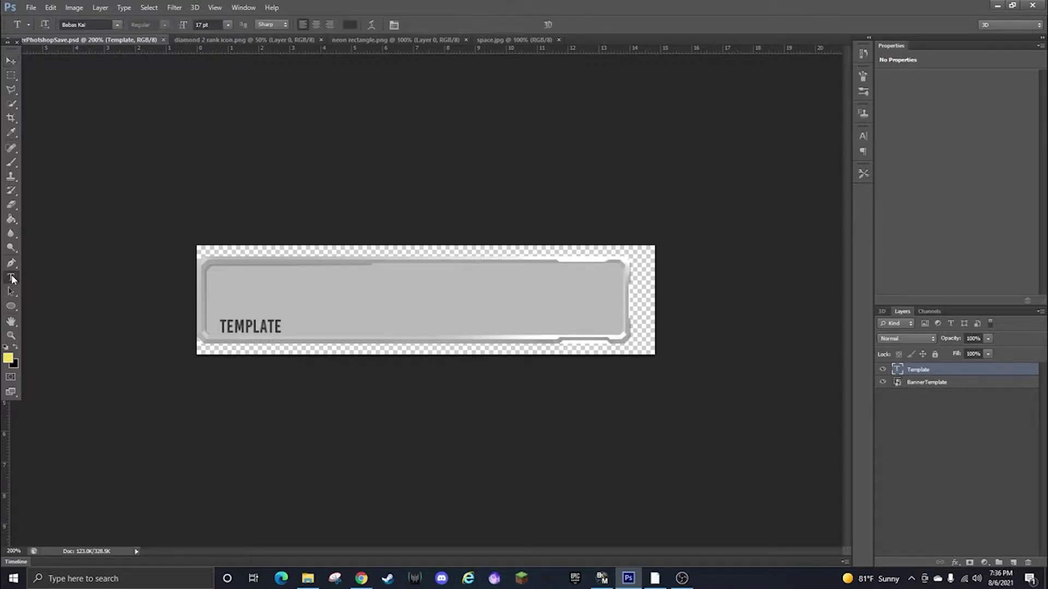
pyautogui.click(278, 325)
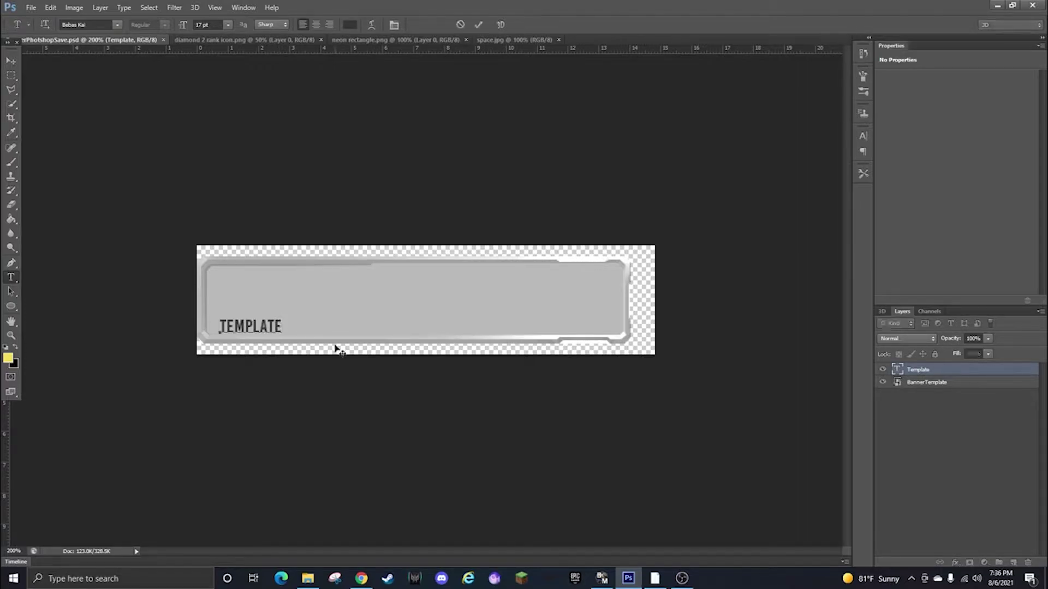
pyautogui.press('BackSpace')
pyautogui.press('BackSpace')
pyautogui.press('BackSpace')
pyautogui.press('BackSpace')
pyautogui.press('BackSpace')
pyautogui.press('BackSpace')
pyautogui.press('BackSpace')
pyautogui.press('BackSpace')
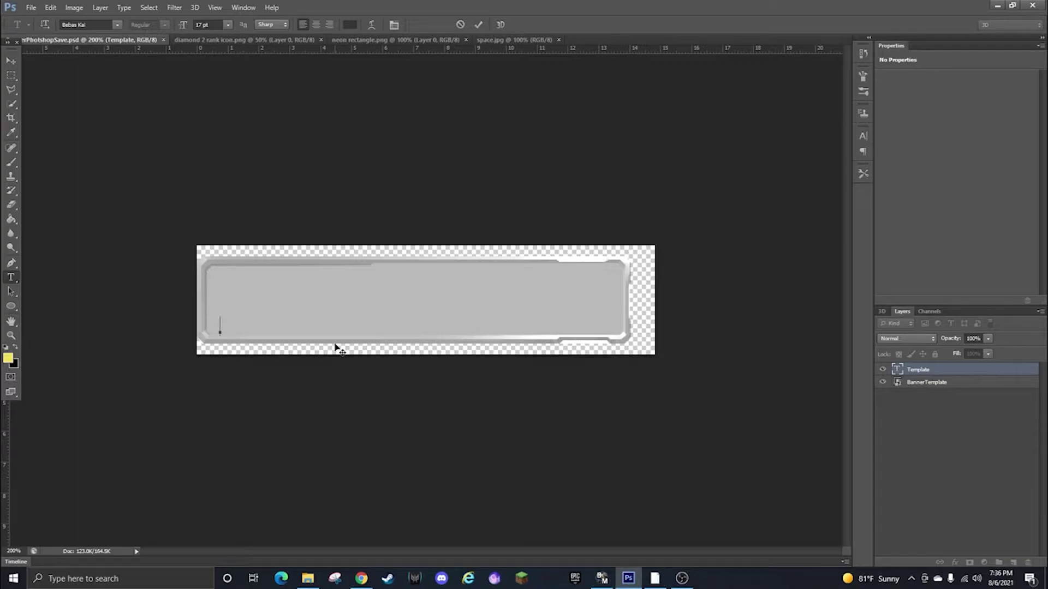
pyautogui.write('SEASON 3 D')
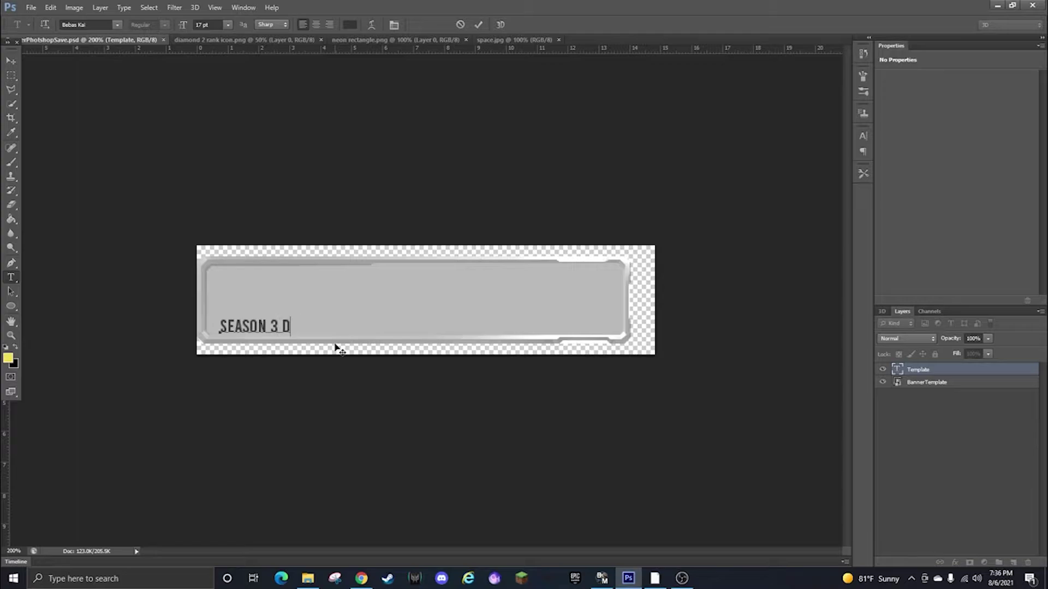
pyautogui.write('IAMOND')
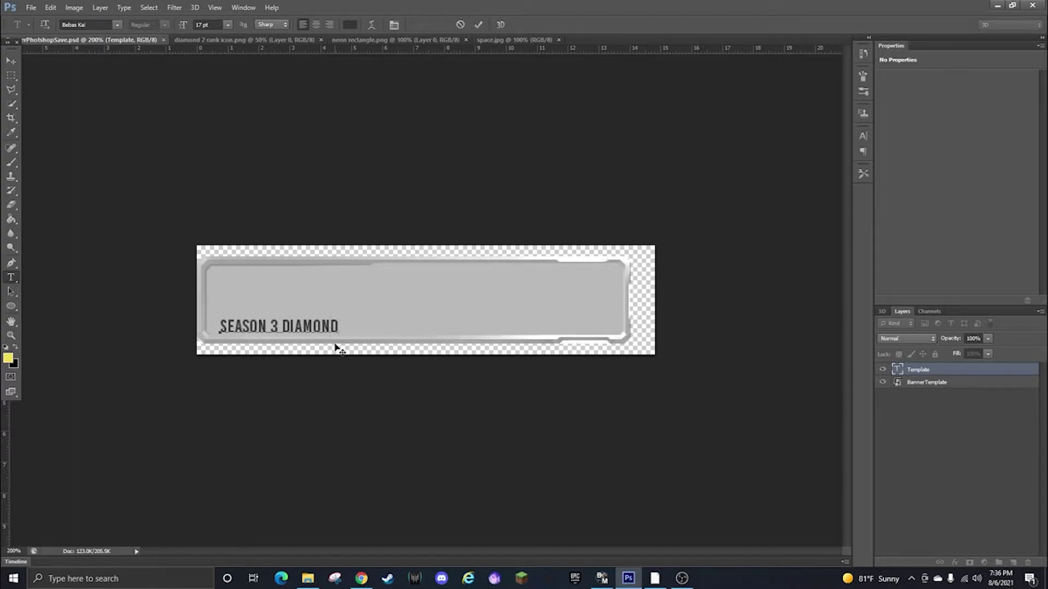
pyautogui.click(478, 24)
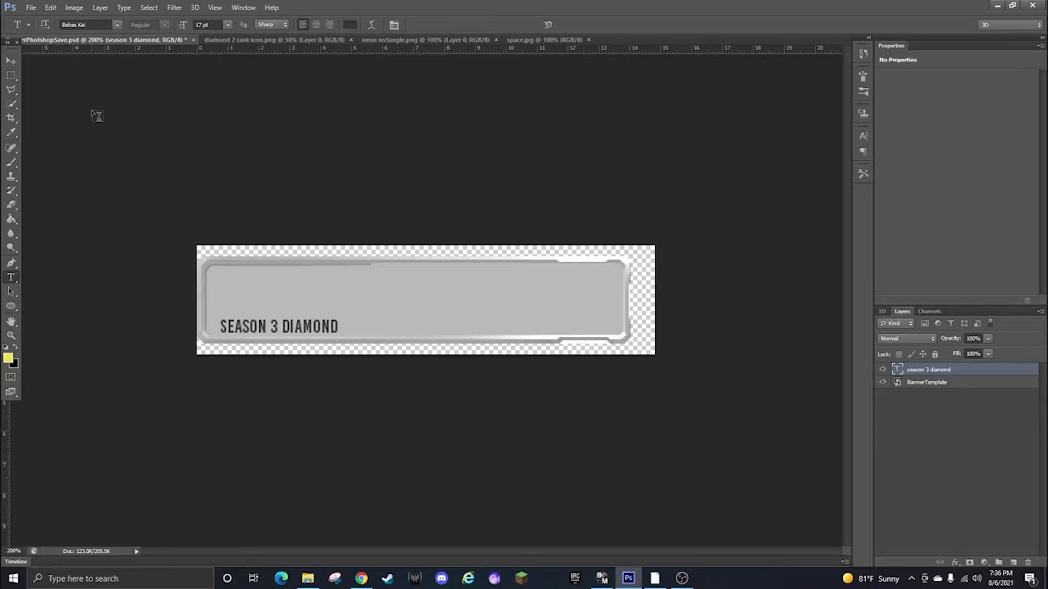
pyautogui.click(11, 60)
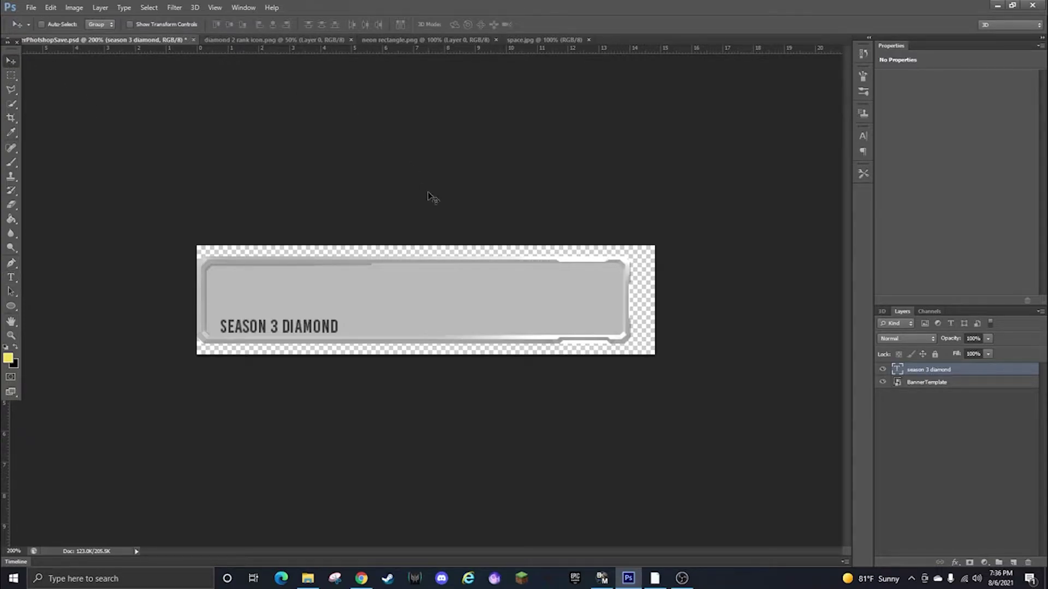
# - Select all of space.jpg, copy it and paste it into the banner document
pyautogui.click(526, 41)
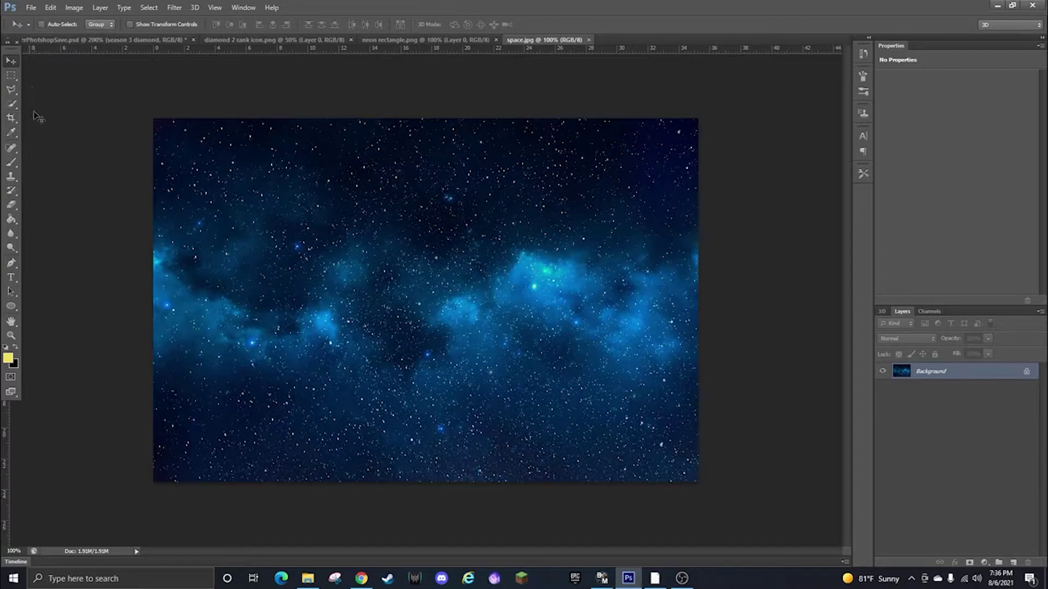
pyautogui.click(12, 104)
pyautogui.moveTo(217, 153)
pyautogui.mouseDown()
pyautogui.moveTo(491, 199)
pyautogui.moveTo(655, 168)
pyautogui.mouseUp()
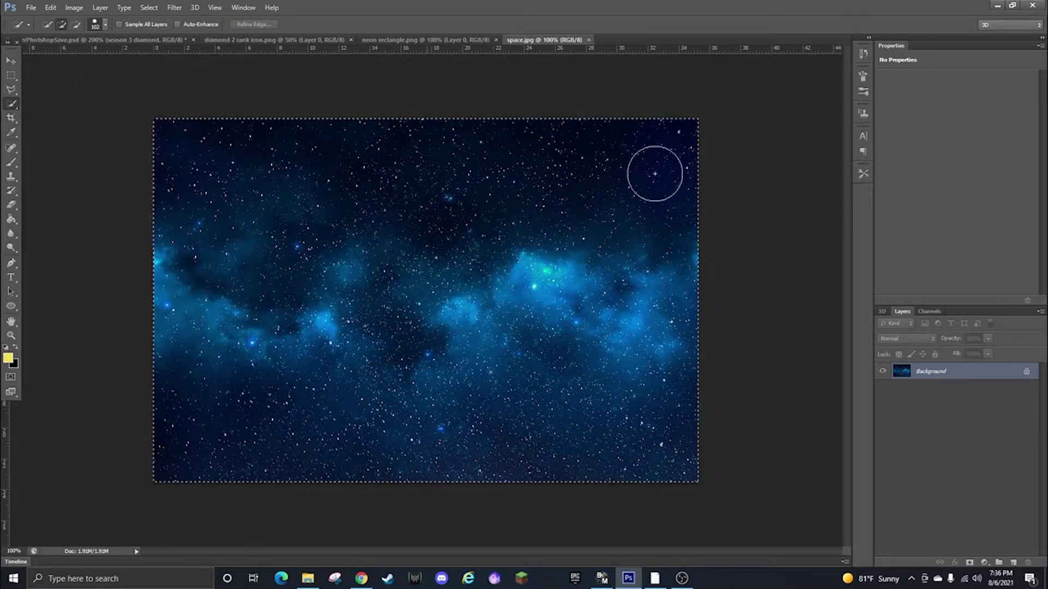
pyautogui.click(51, 7)
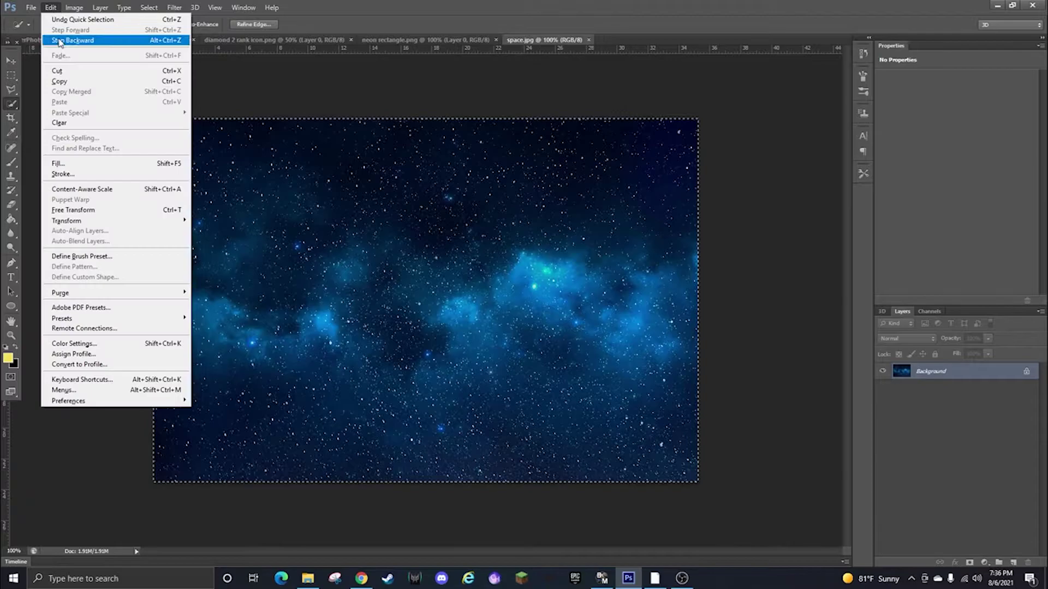
pyautogui.click(69, 83)
pyautogui.click(62, 43)
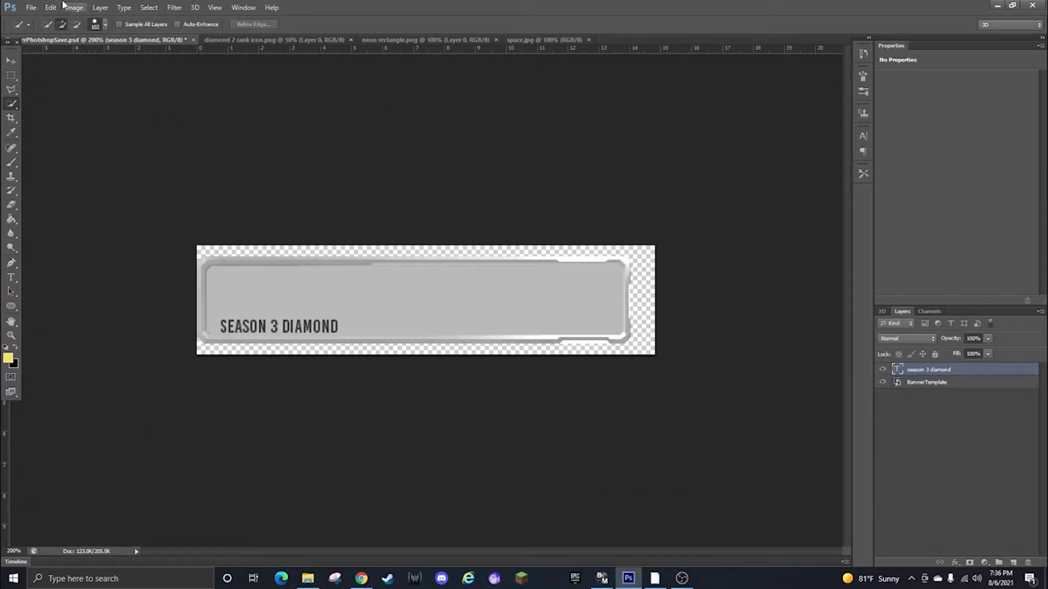
pyautogui.click(50, 8)
pyautogui.click(67, 98)
# - Free-transform the pasted space layer so it covers nearly the full banner width
pyautogui.click(11, 60)
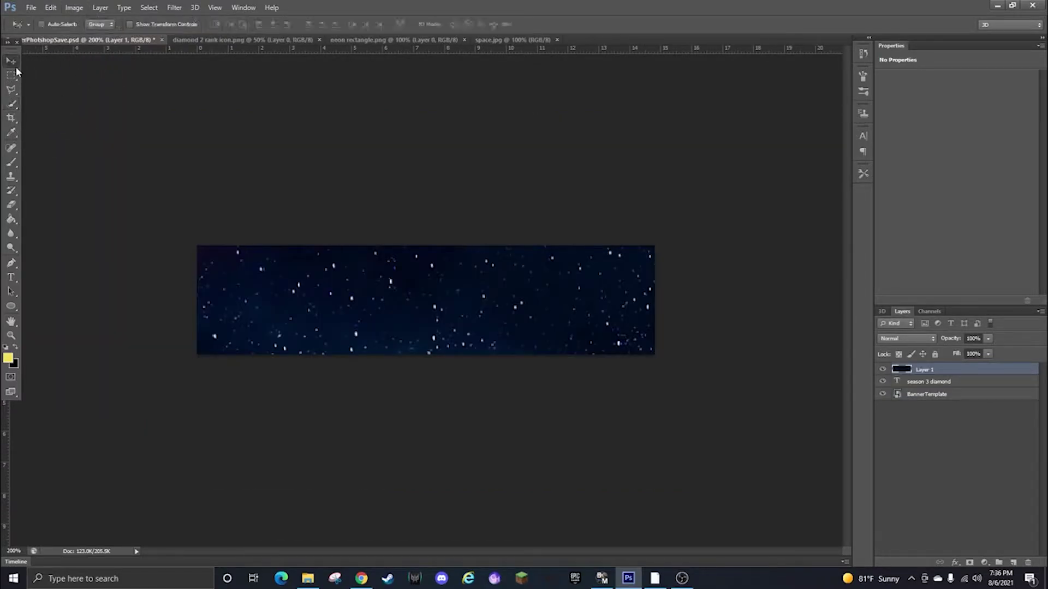
pyautogui.hotkey('ctrl', 't')
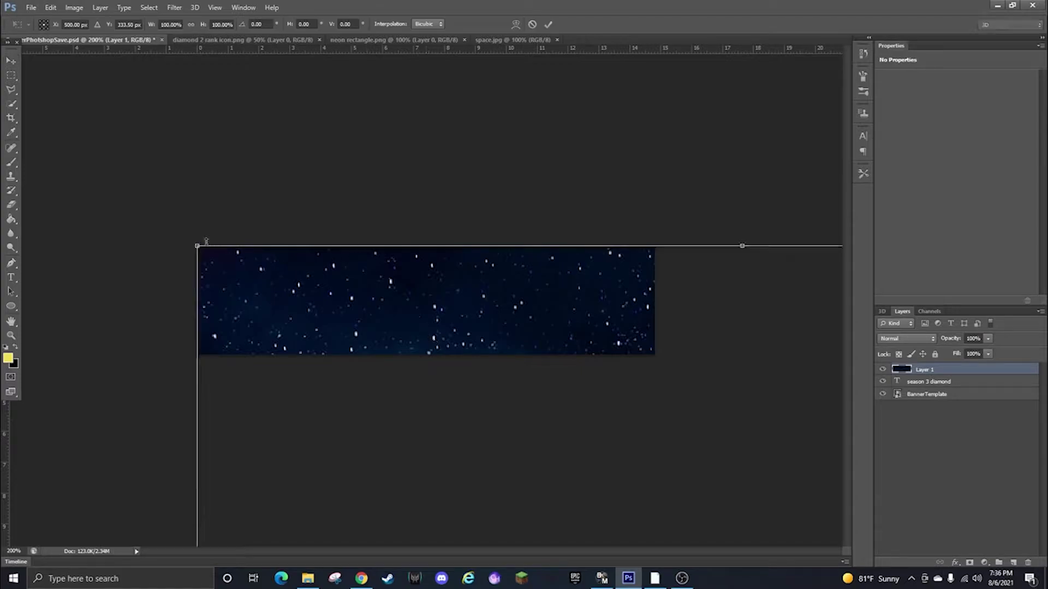
pyautogui.moveTo(206, 241); pyautogui.dragTo(491, 412)
pyautogui.moveTo(613, 470); pyautogui.dragTo(289, 290)
pyautogui.moveTo(491, 202); pyautogui.dragTo(664, 197)
pyautogui.moveTo(568, 281); pyautogui.dragTo(582, 331)
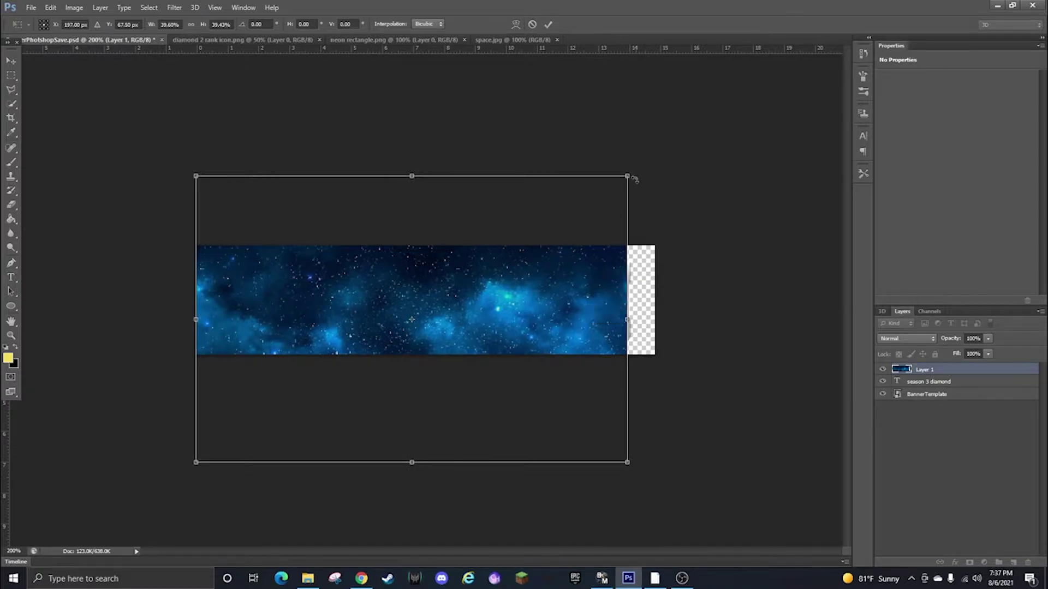
pyautogui.moveTo(631, 171); pyautogui.dragTo(645, 161)
pyautogui.moveTo(556, 286); pyautogui.dragTo(556, 257)
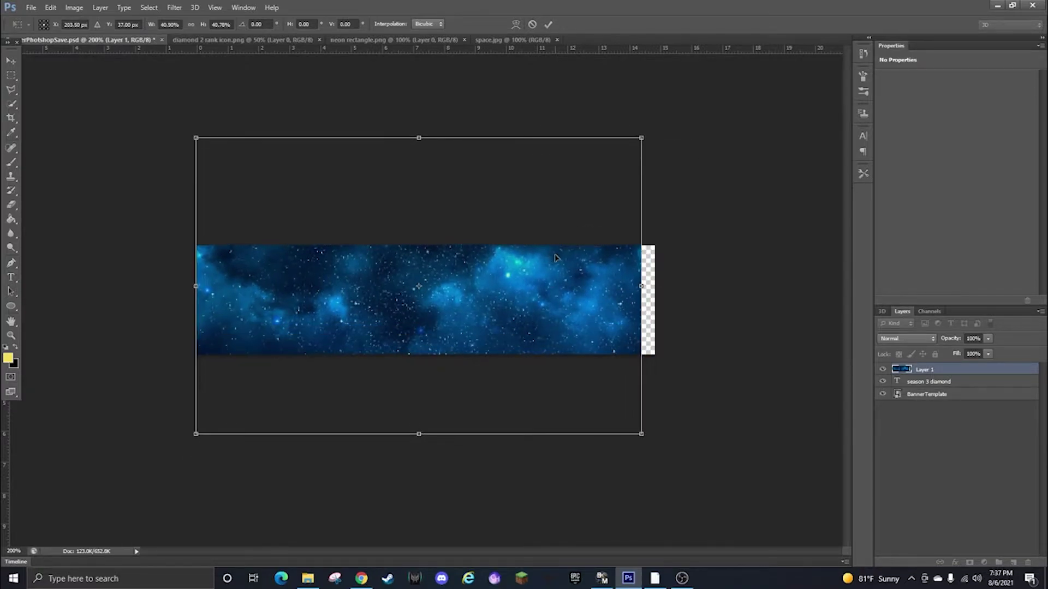
pyautogui.press('Return')
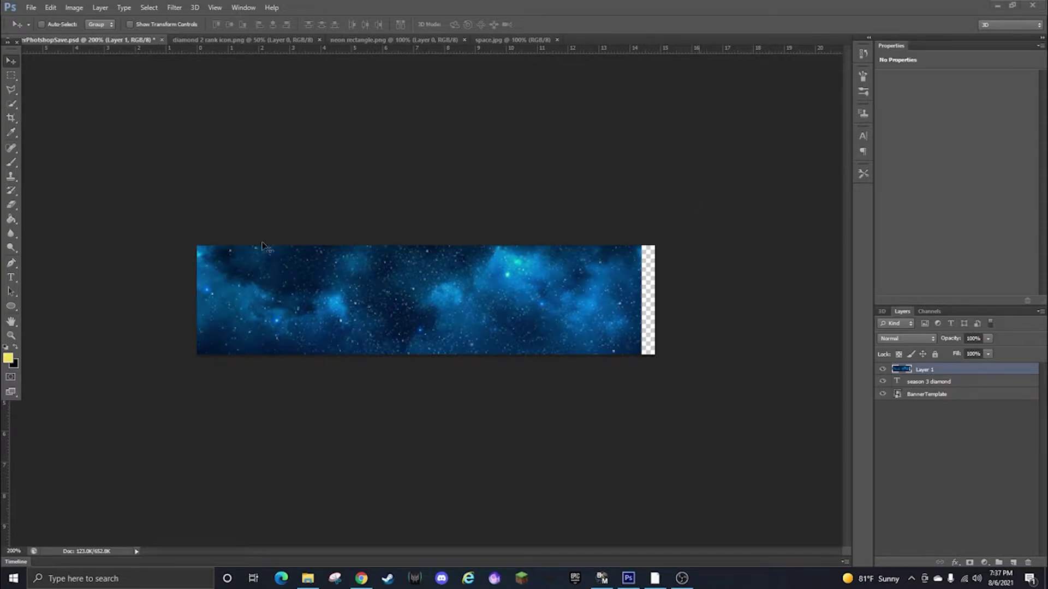
# - Mask the space image to the banner frame's inner area and raise the text layer above it
pyautogui.click(928, 395)
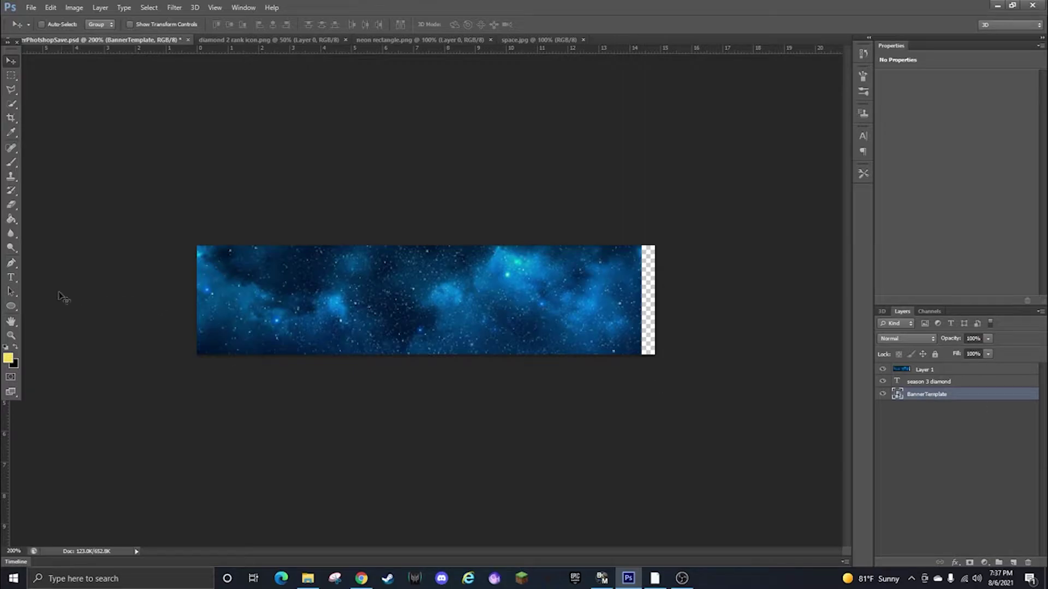
pyautogui.click(11, 104)
pyautogui.moveTo(182, 248); pyautogui.dragTo(650, 374)
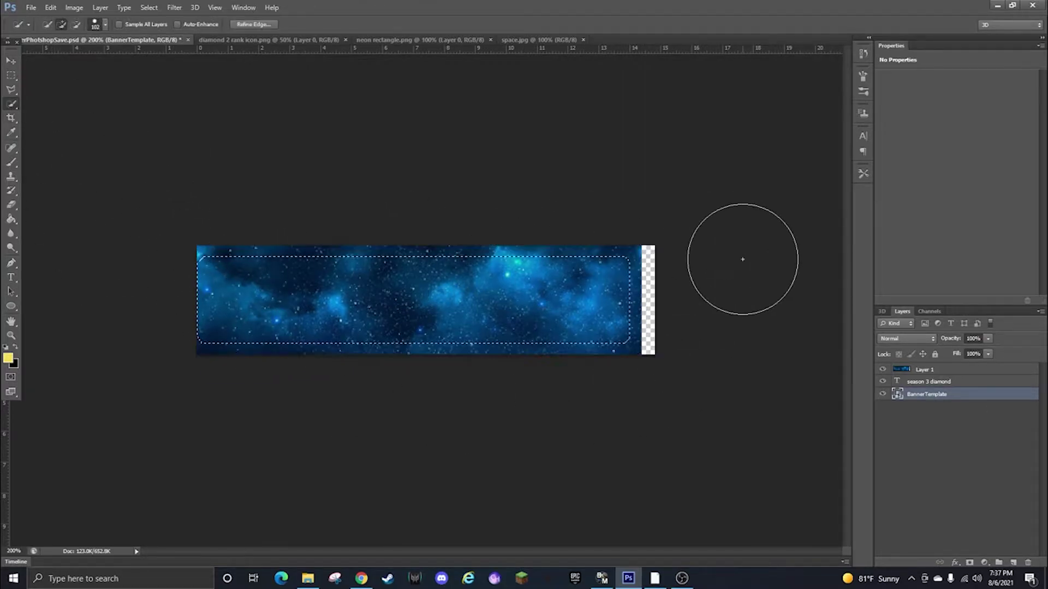
pyautogui.click(921, 370)
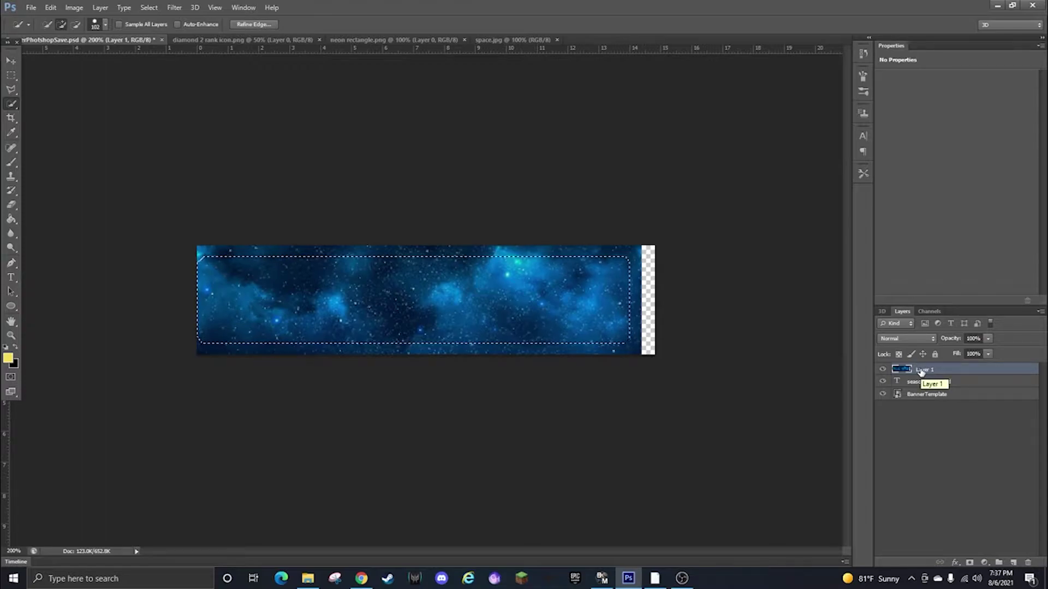
pyautogui.click(968, 563)
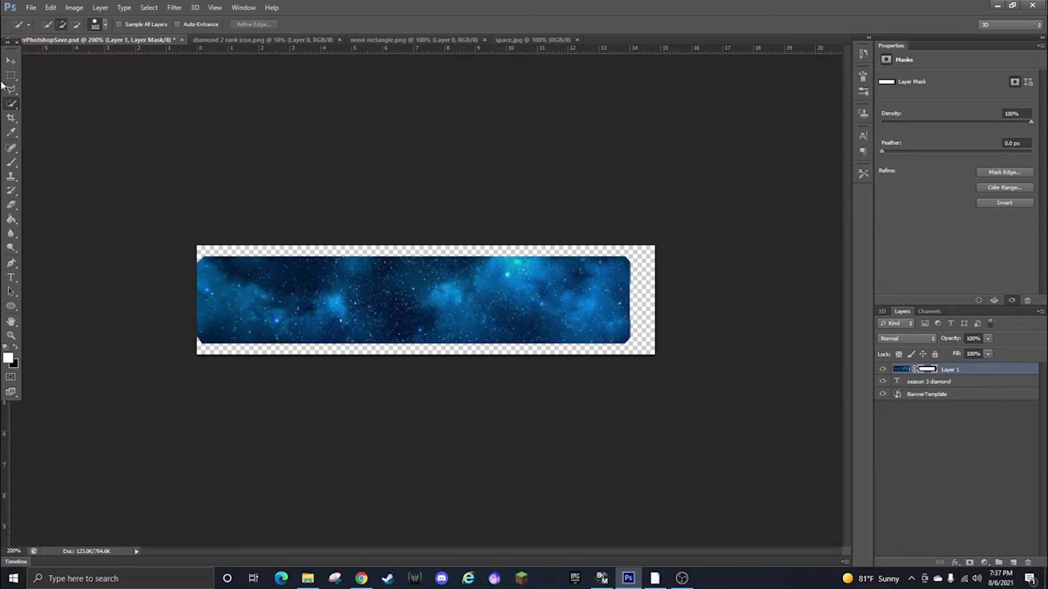
pyautogui.click(11, 60)
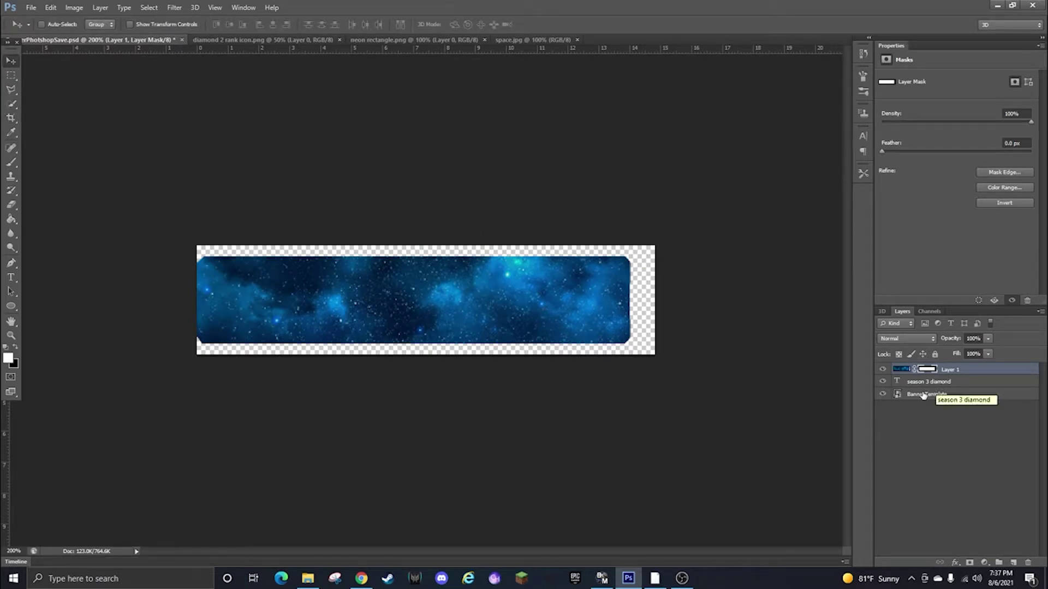
pyautogui.moveTo(935, 386); pyautogui.dragTo(932, 370)
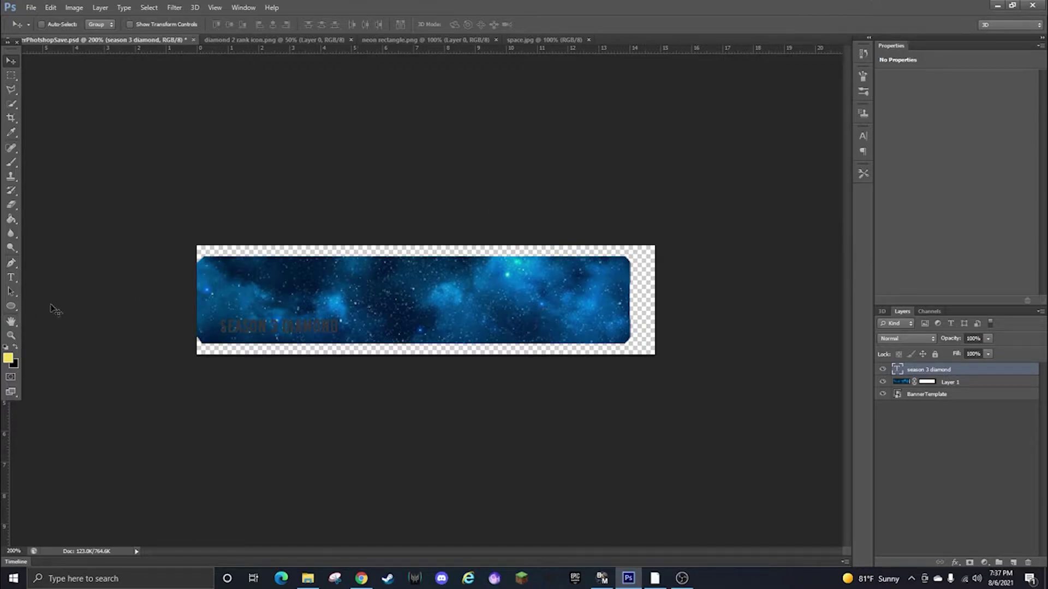
# - Select the SEASON 3 DIAMOND text and recolour it bright yellow #fff000
pyautogui.click(10, 281)
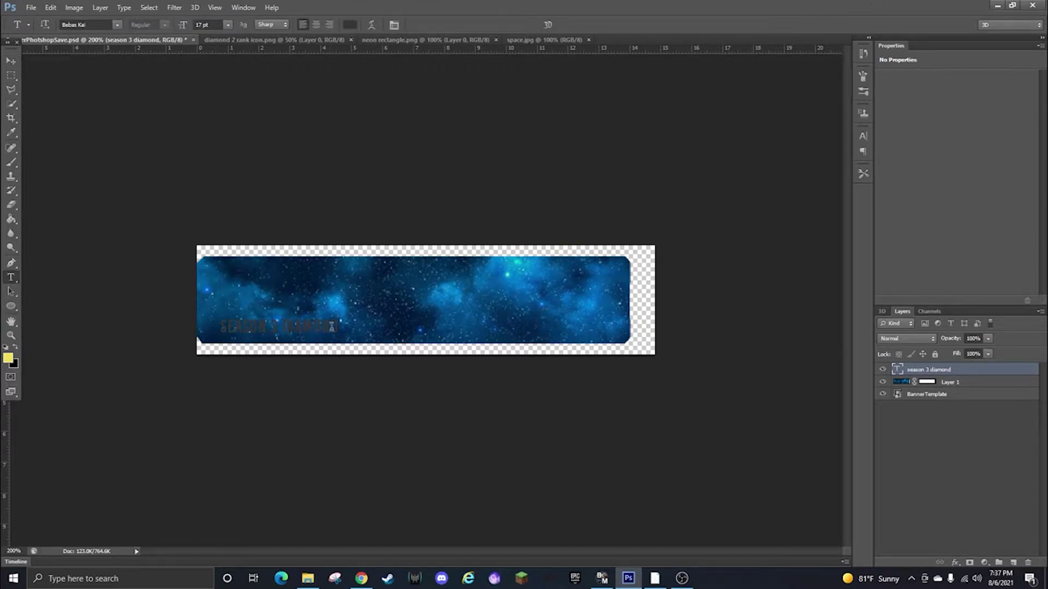
pyautogui.moveTo(336, 326); pyautogui.dragTo(219, 328)
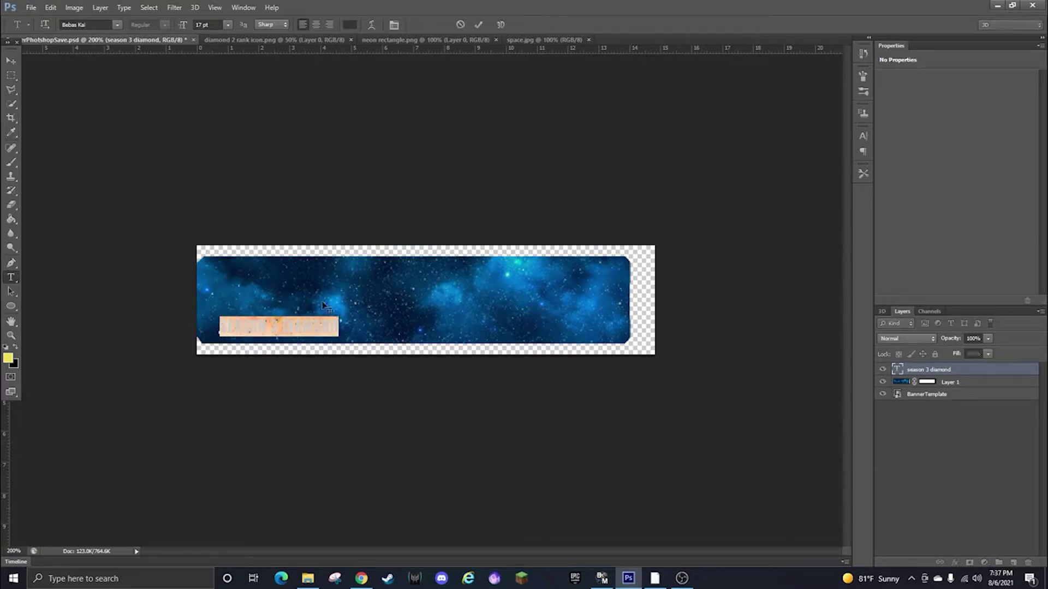
pyautogui.click(349, 25)
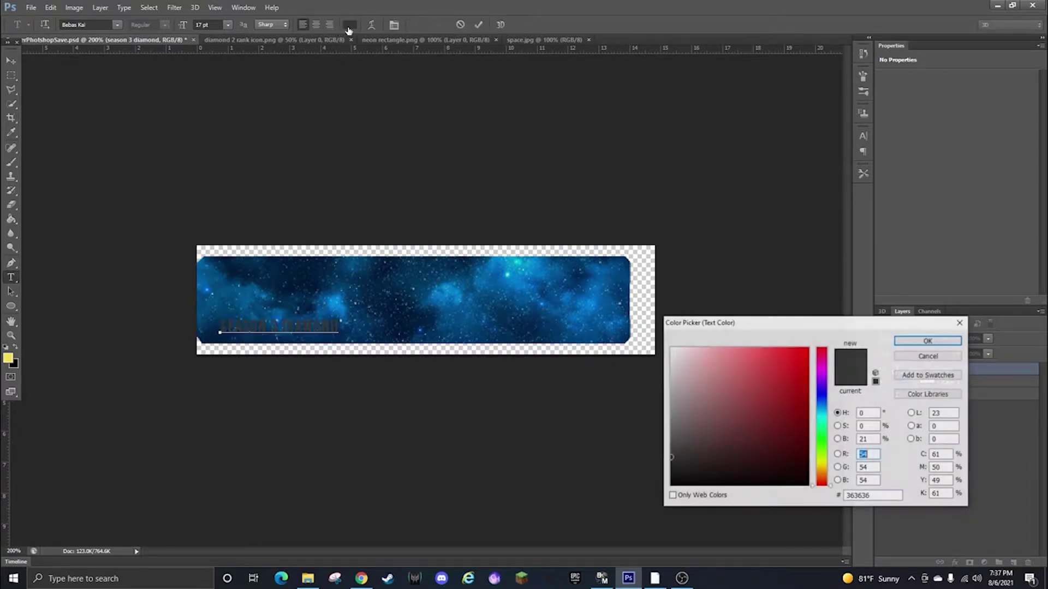
pyautogui.click(827, 467)
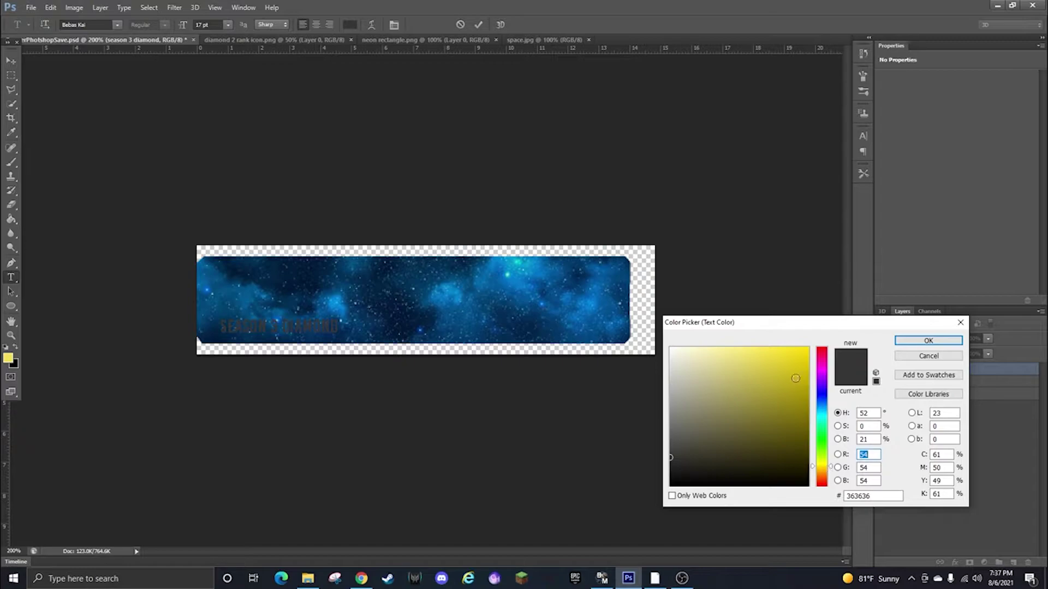
pyautogui.moveTo(796, 378); pyautogui.dragTo(813, 344)
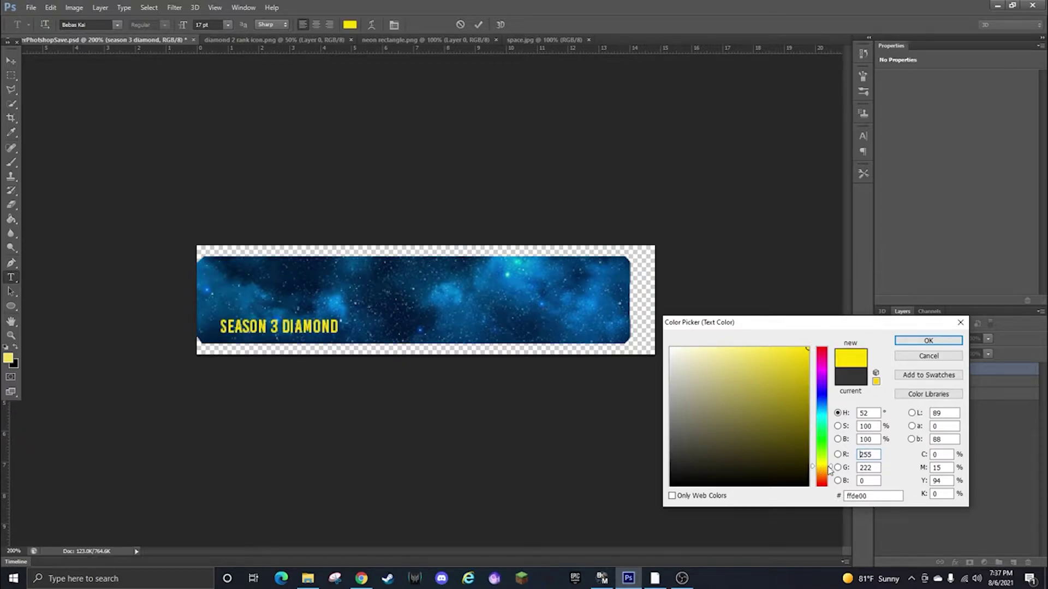
pyautogui.moveTo(829, 470); pyautogui.dragTo(836, 468)
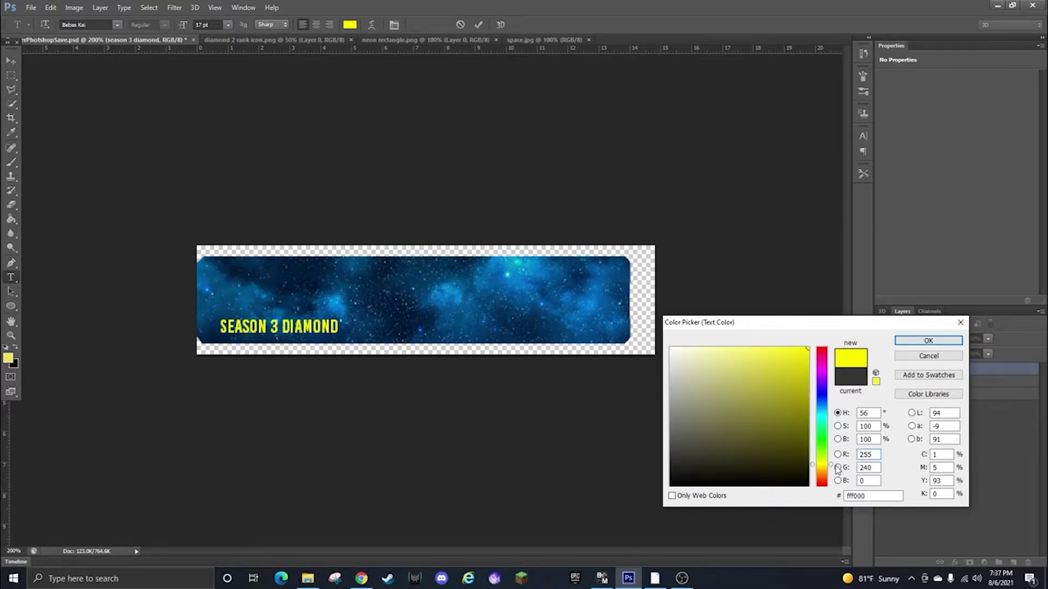
pyautogui.click(837, 467)
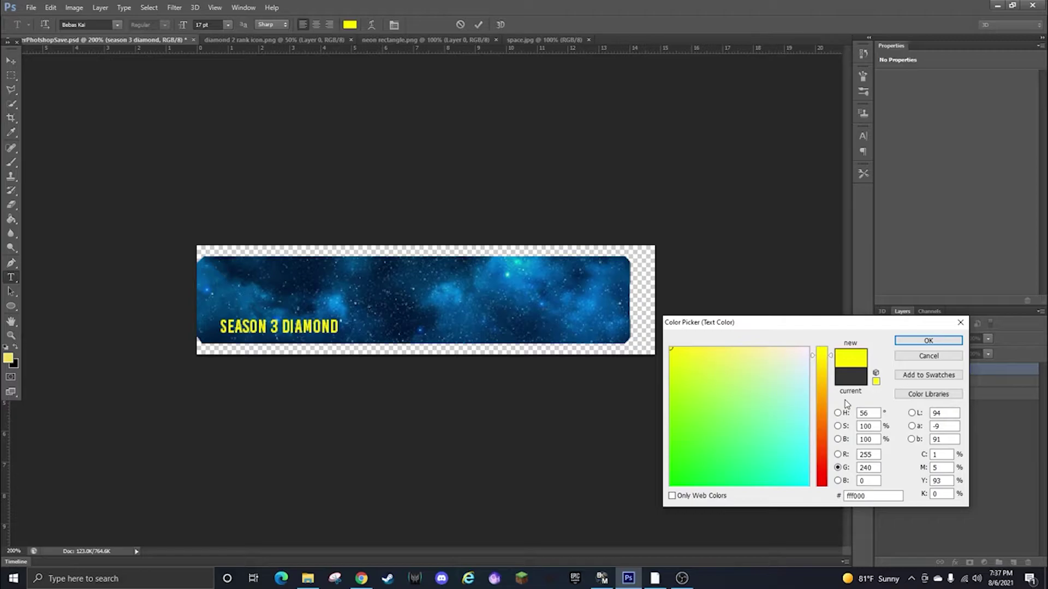
pyautogui.click(927, 341)
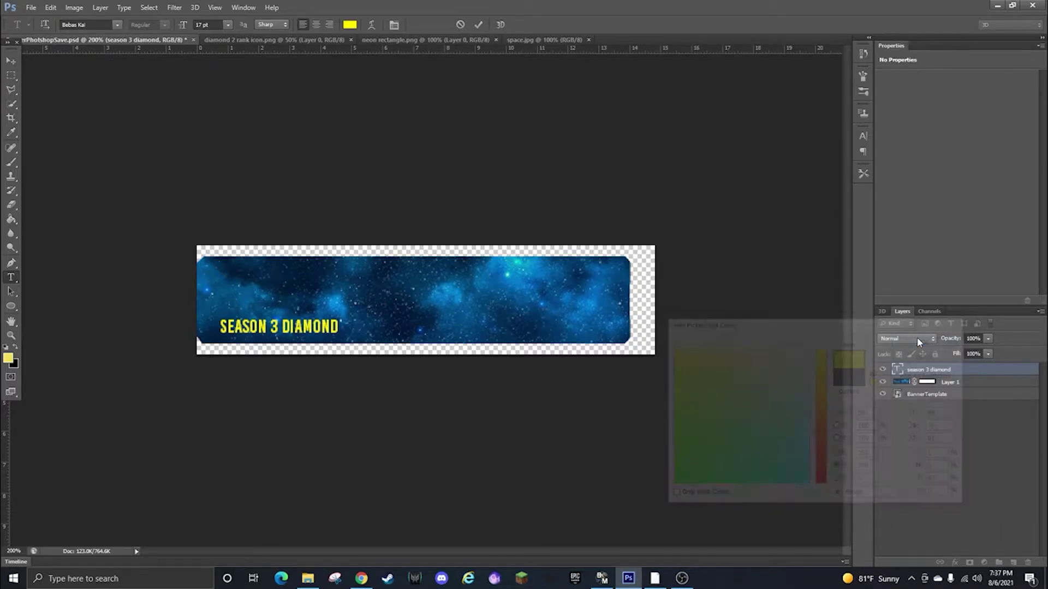
pyautogui.click(480, 26)
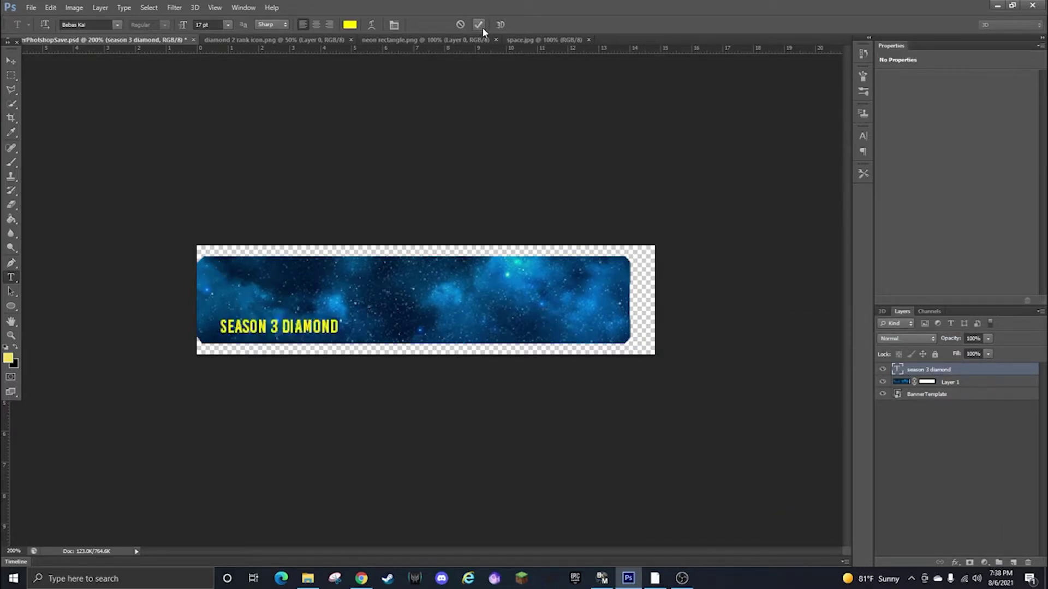
pyautogui.click(15, 63)
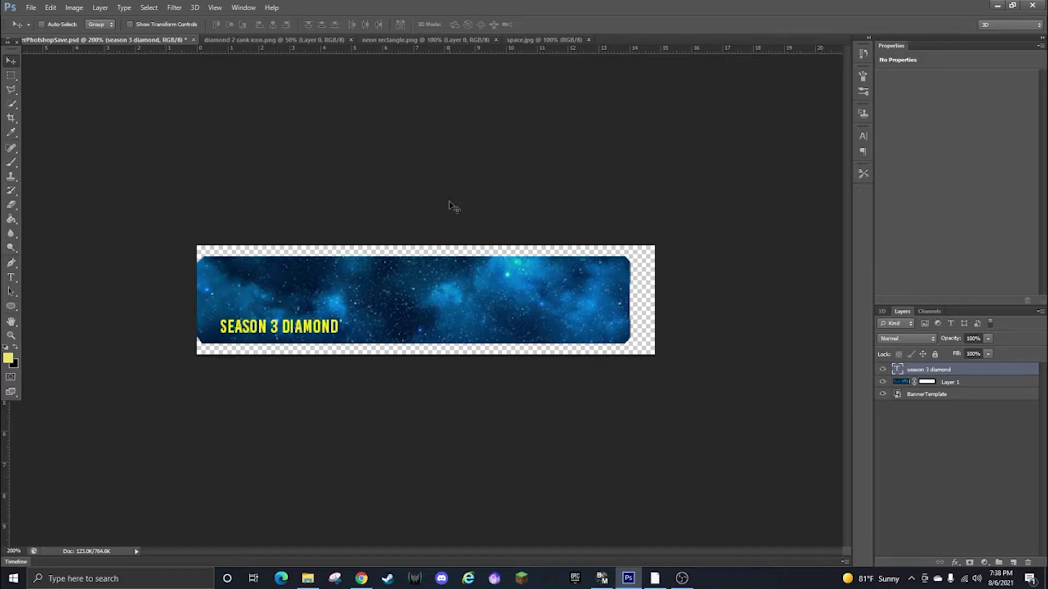
# - Give the text layer a Drop Shadow and a #ffff00 yellow Outer Glow in Blending Options
pyautogui.rightClick(922, 369)
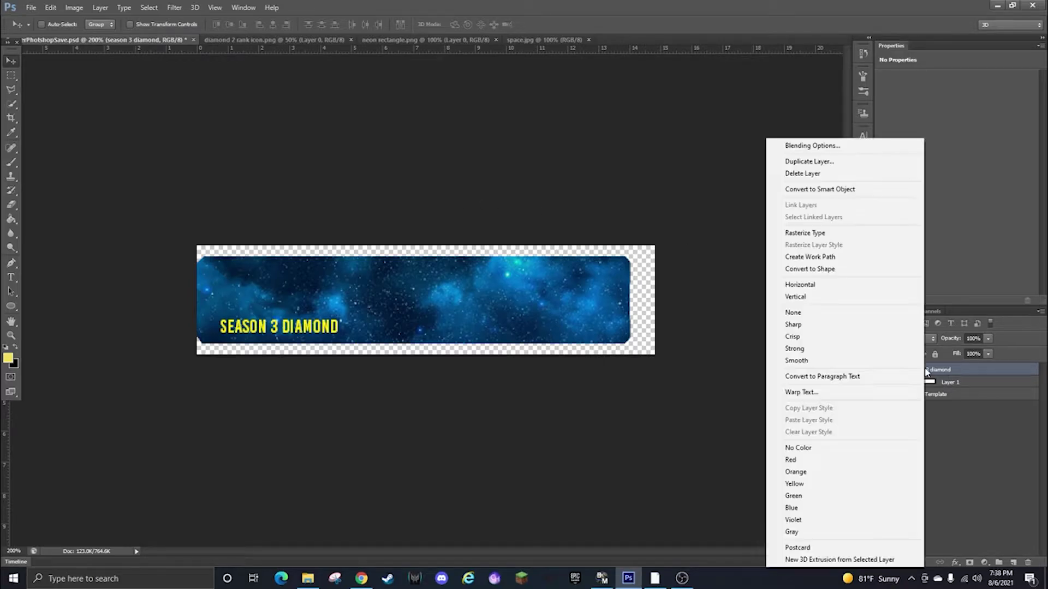
pyautogui.click(806, 142)
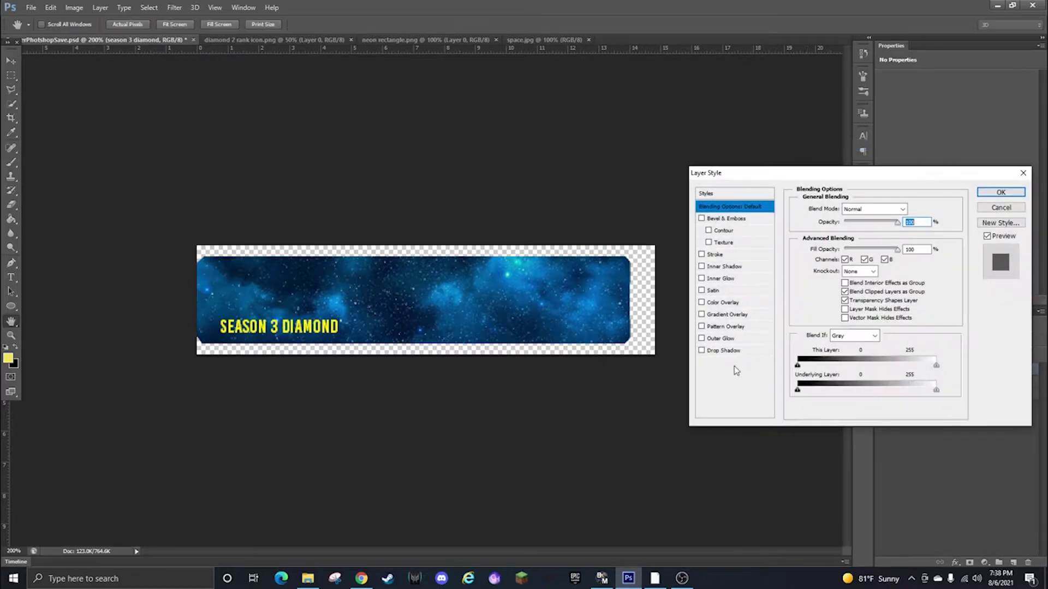
pyautogui.click(702, 350)
pyautogui.click(701, 351)
pyautogui.click(702, 351)
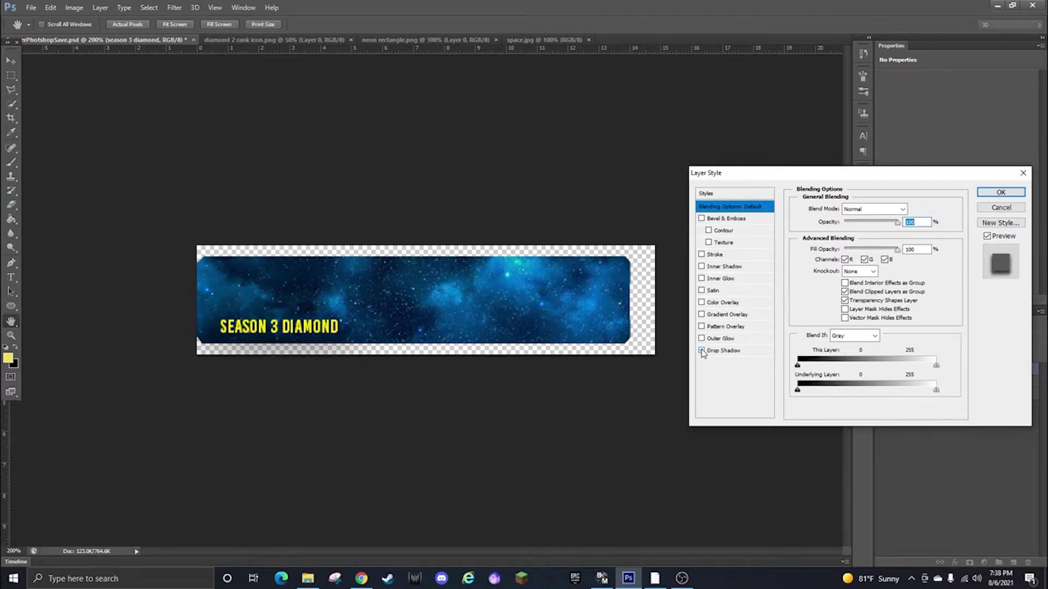
pyautogui.click(702, 339)
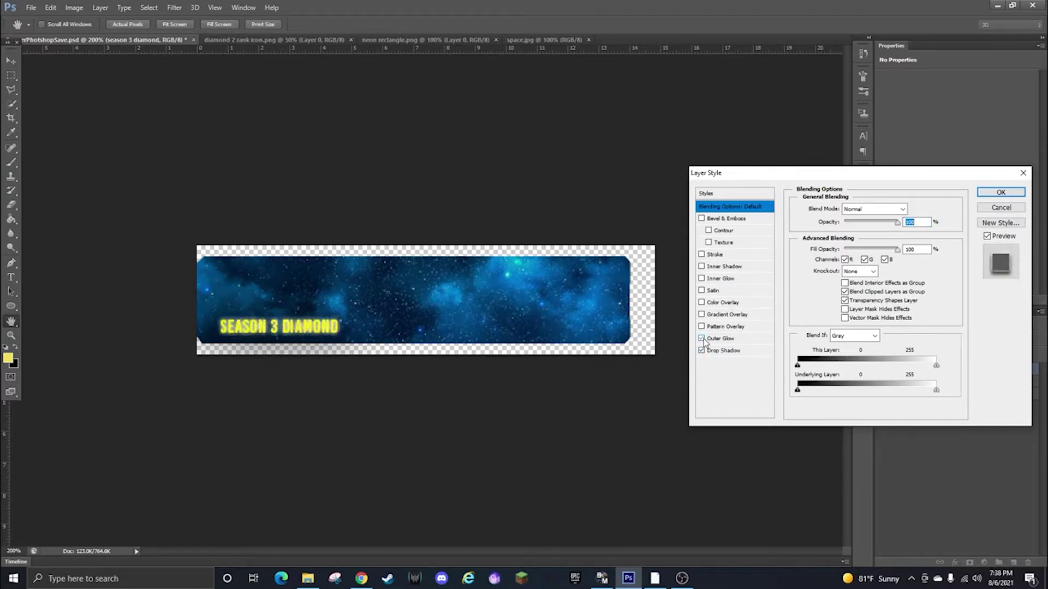
pyautogui.click(726, 339)
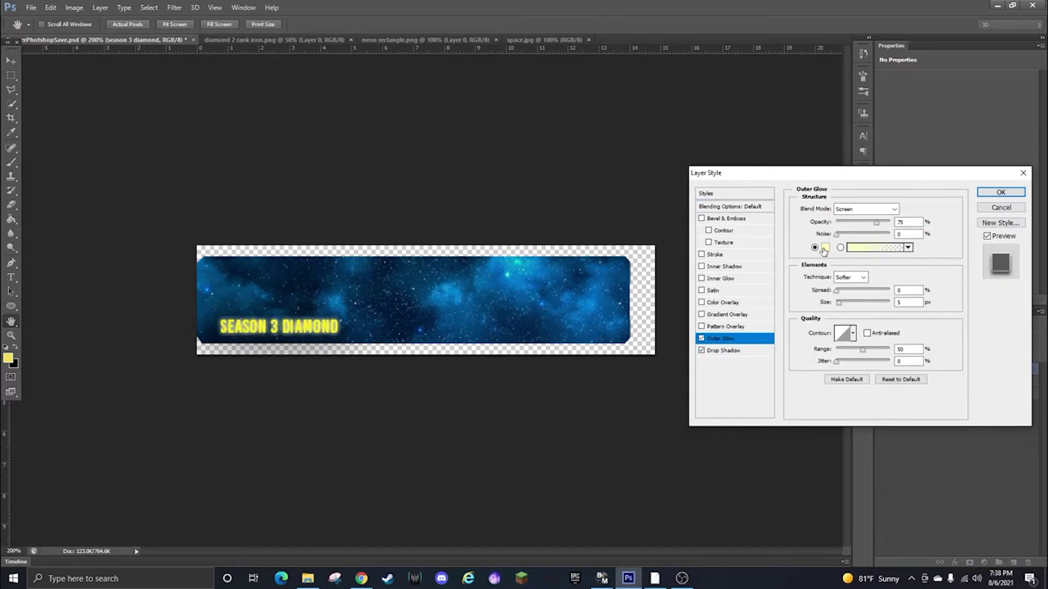
pyautogui.click(825, 249)
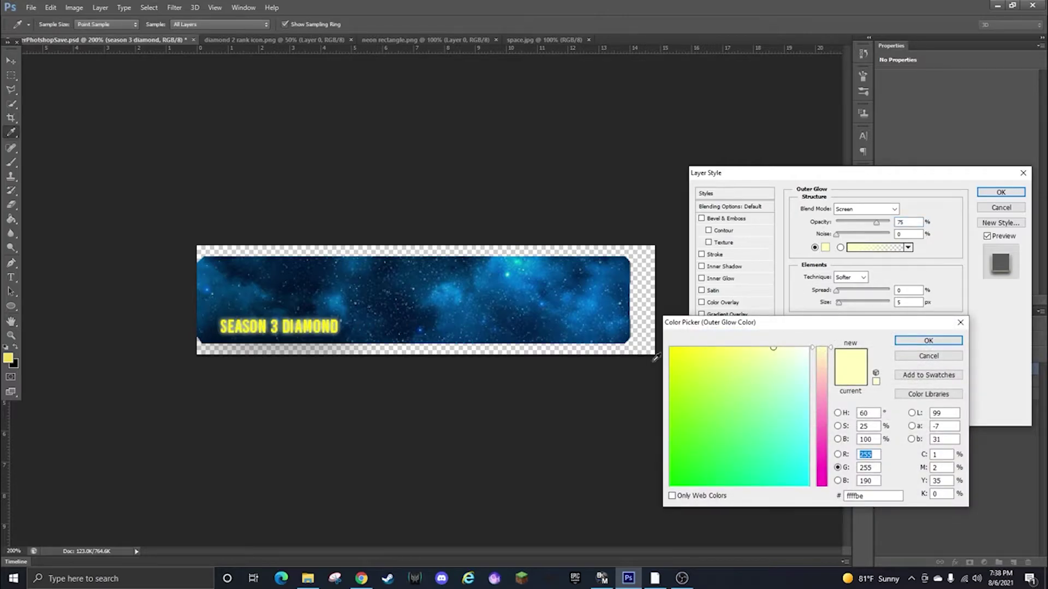
pyautogui.click(671, 349)
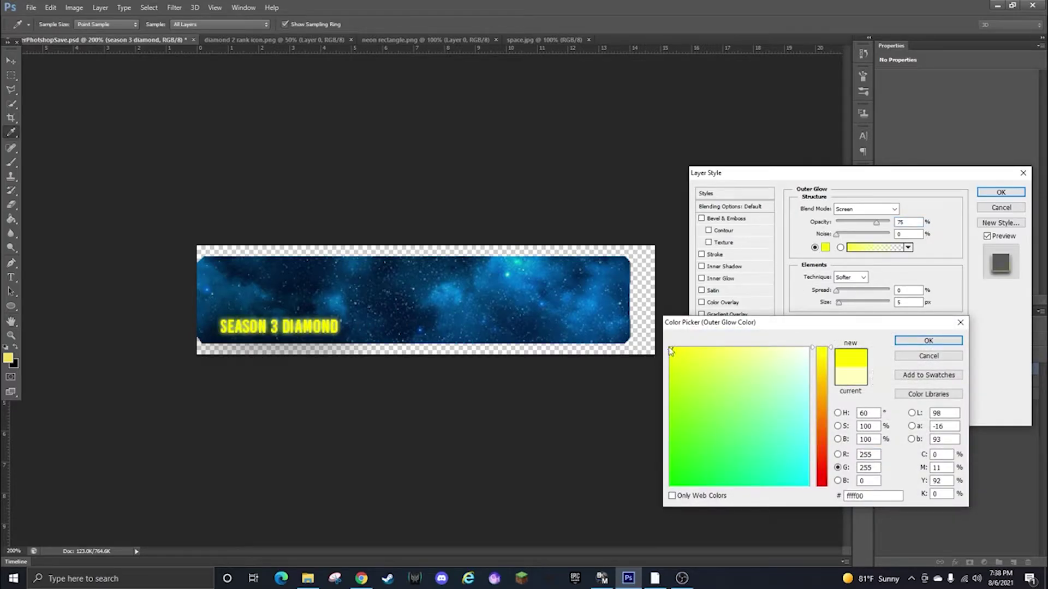
pyautogui.click(928, 340)
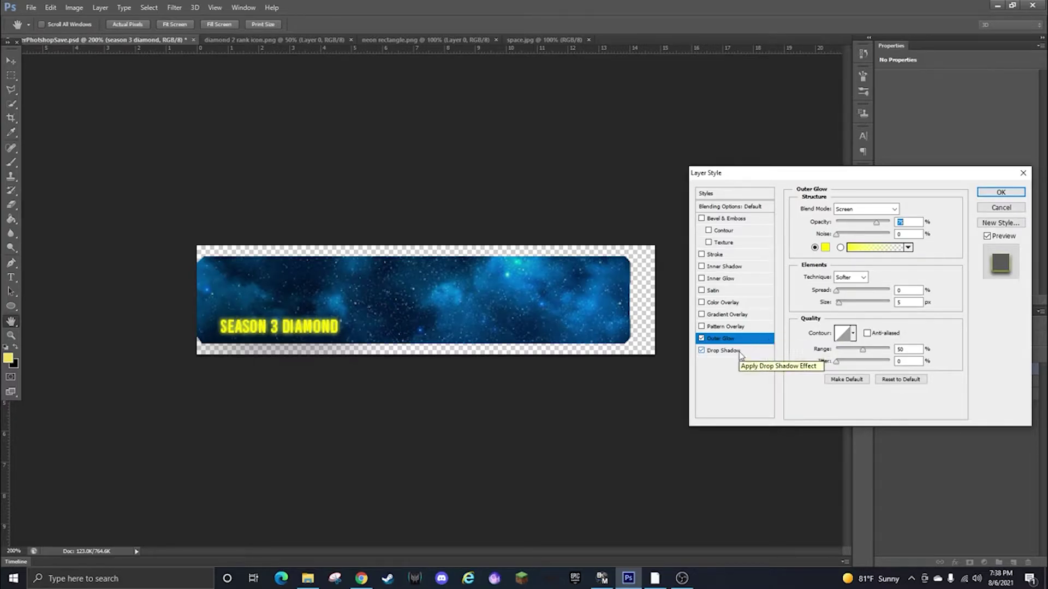
pyautogui.click(1002, 195)
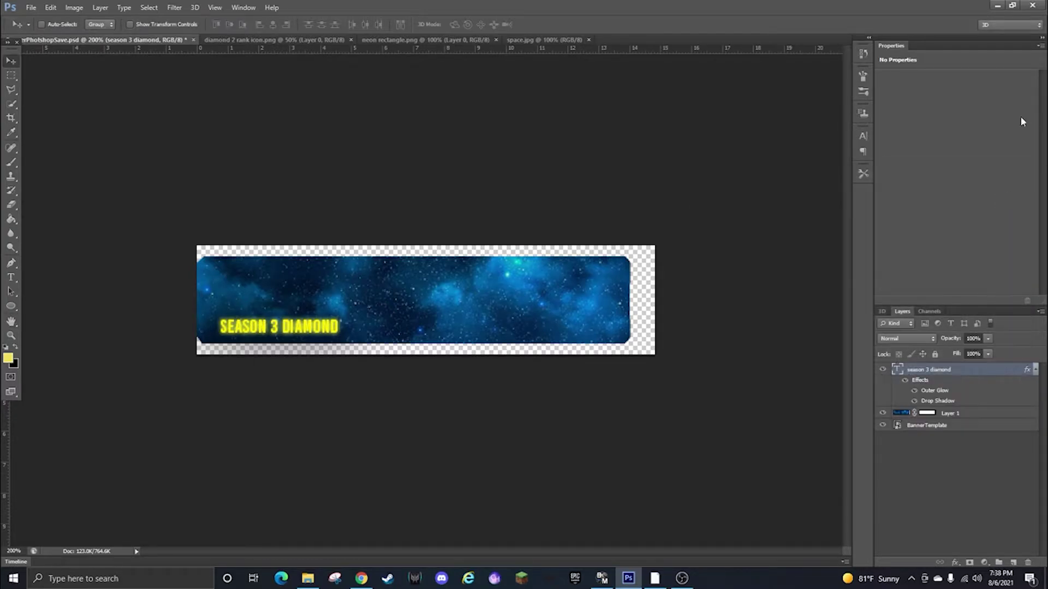
# - Copy the diamond shape from the diamond 2 rank image and paste it into the banner
pyautogui.click(269, 40)
pyautogui.click(11, 104)
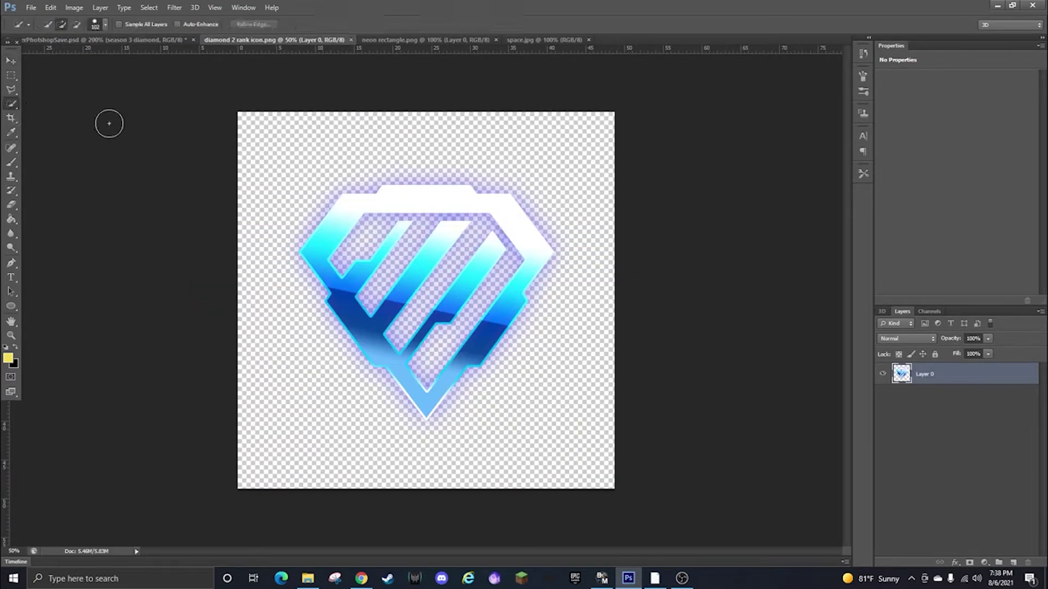
pyautogui.moveTo(424, 182)
pyautogui.mouseDown()
pyautogui.moveTo(331, 223)
pyautogui.moveTo(315, 354)
pyautogui.moveTo(405, 364)
pyautogui.moveTo(423, 219)
pyautogui.moveTo(432, 279)
pyautogui.mouseUp()
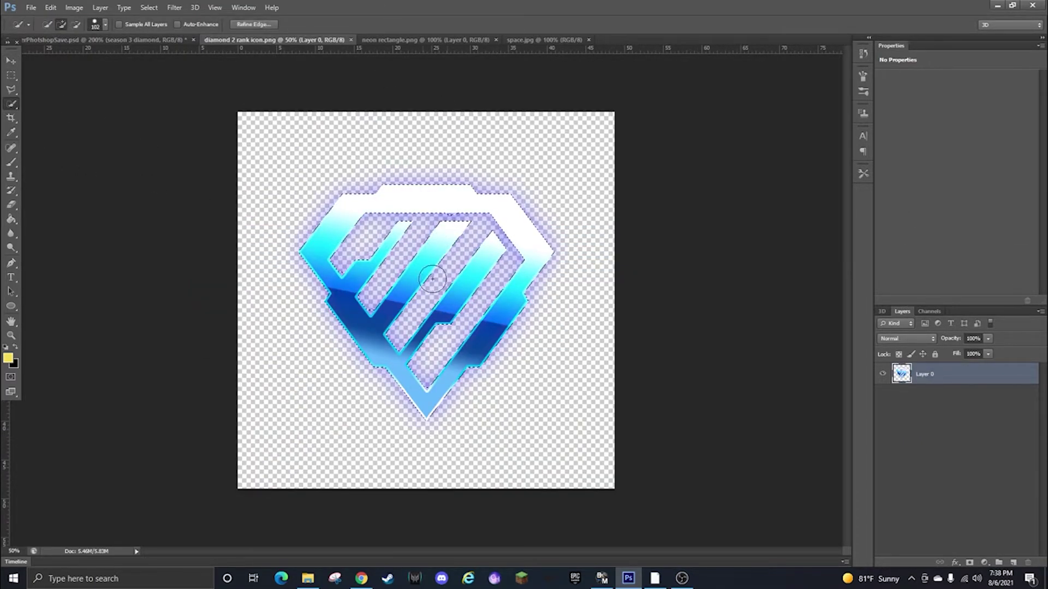
pyautogui.click(50, 7)
pyautogui.click(82, 79)
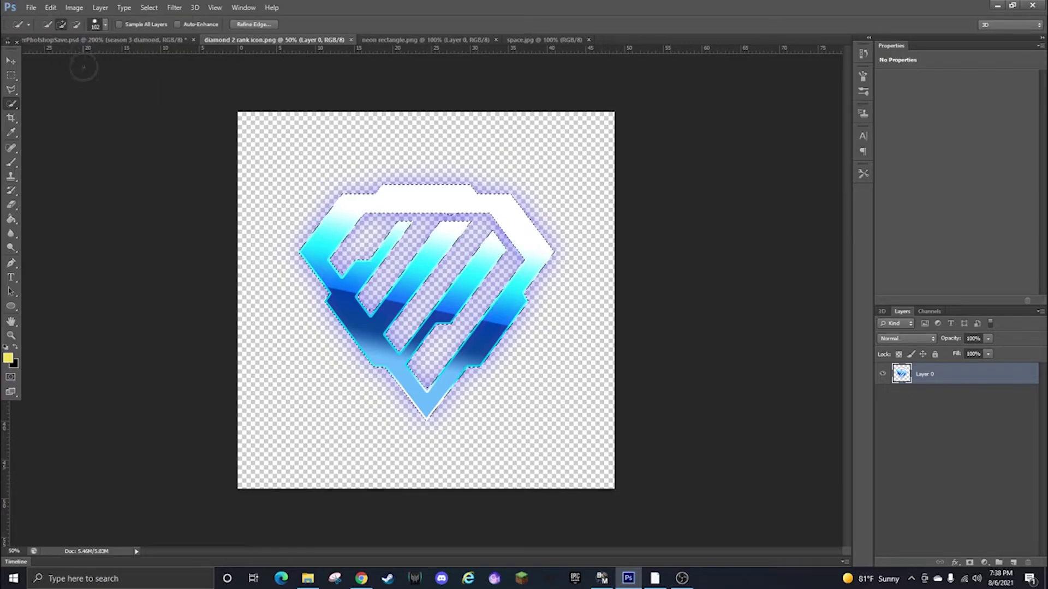
pyautogui.click(83, 40)
pyautogui.click(51, 8)
pyautogui.click(82, 101)
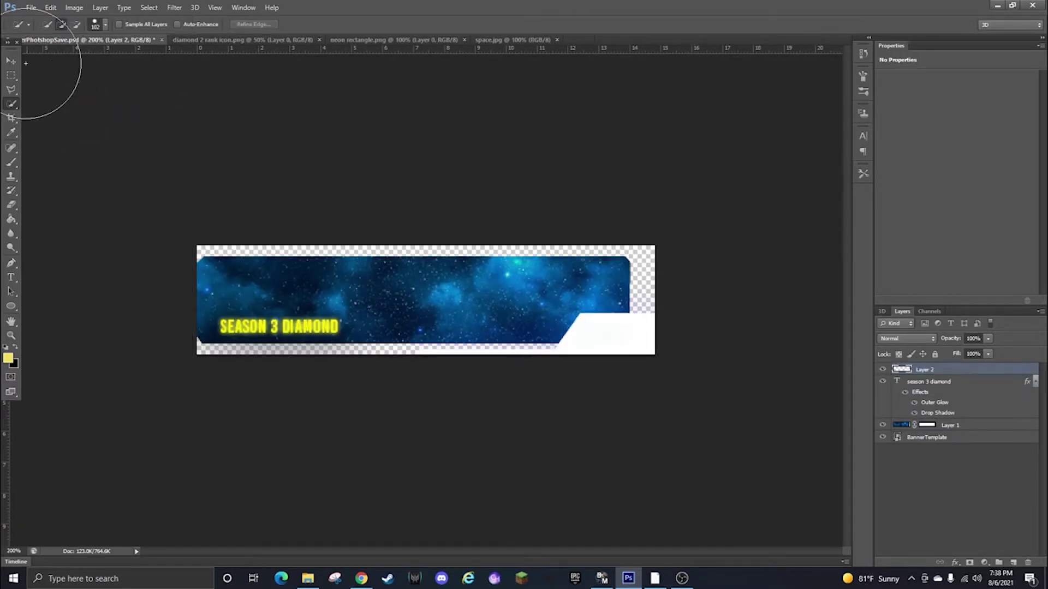
# - Scale the diamond icon down and place it at the banner's right end
pyautogui.click(11, 60)
pyautogui.moveTo(539, 333); pyautogui.dragTo(402, 246)
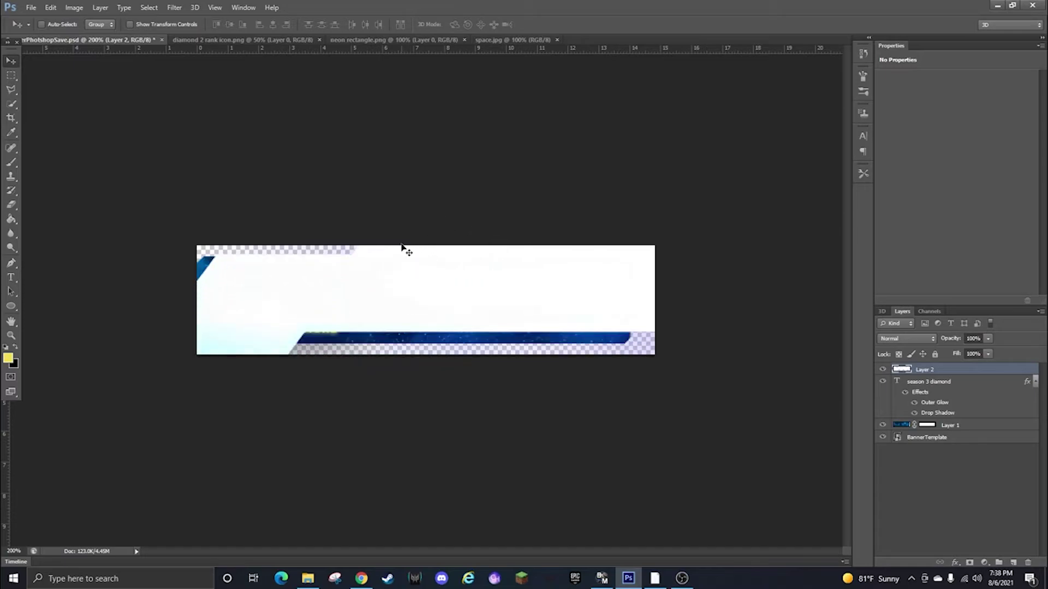
pyautogui.hotkey('ctrl', 't')
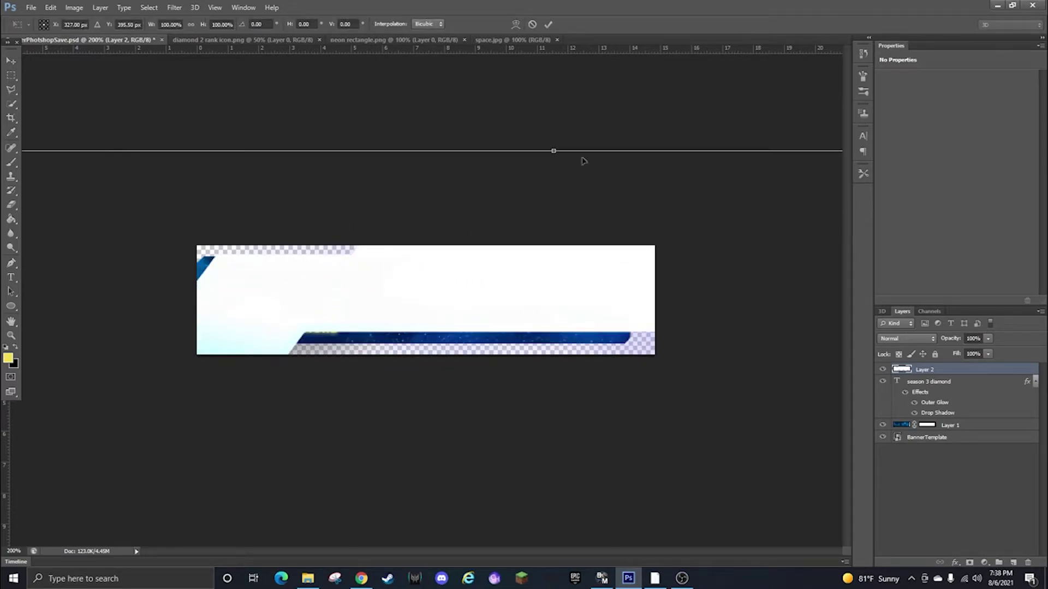
pyautogui.moveTo(368, 260); pyautogui.dragTo(493, 297)
pyautogui.moveTo(120, 188); pyautogui.dragTo(404, 456)
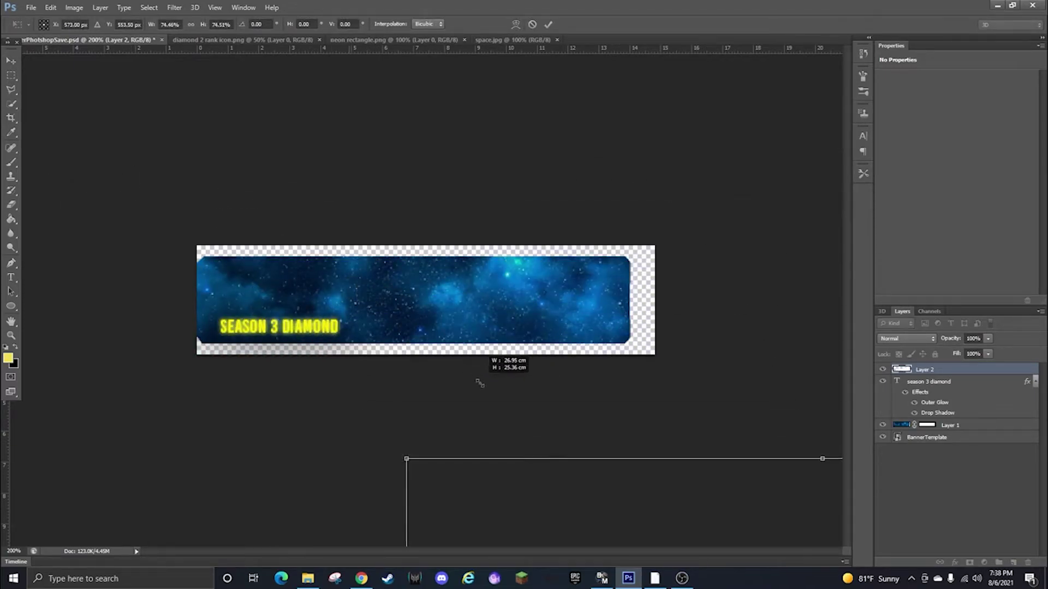
pyautogui.moveTo(469, 382); pyautogui.dragTo(244, 157)
pyautogui.moveTo(180, 135); pyautogui.dragTo(431, 363)
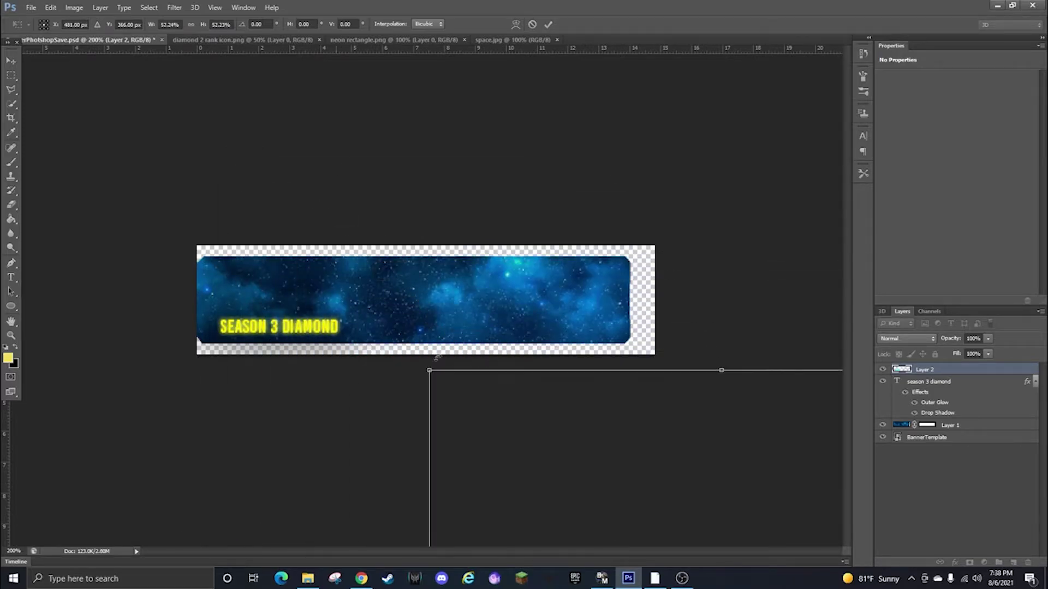
pyautogui.moveTo(597, 504); pyautogui.dragTo(400, 296)
pyautogui.moveTo(232, 160); pyautogui.dragTo(480, 358)
pyautogui.moveTo(540, 412); pyautogui.dragTo(540, 299)
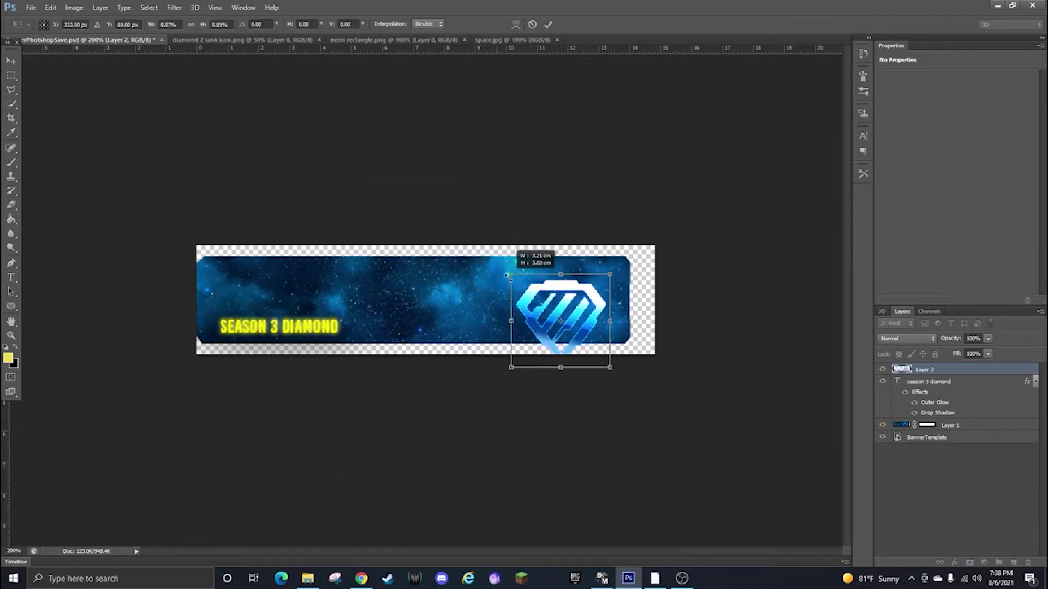
pyautogui.moveTo(506, 275); pyautogui.dragTo(545, 306)
pyautogui.moveTo(599, 346); pyautogui.dragTo(603, 309)
pyautogui.press('Return')
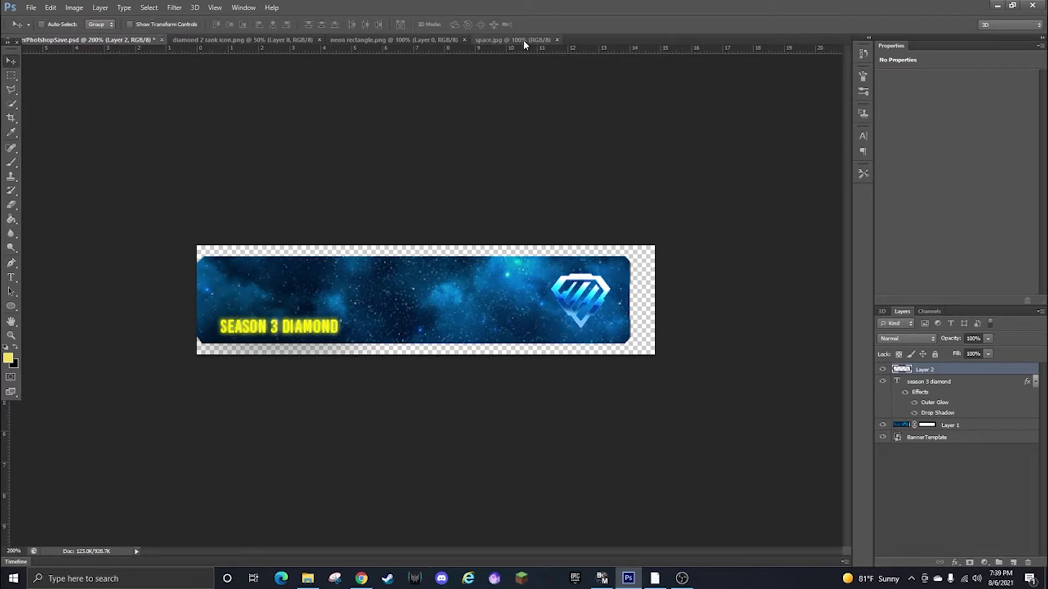
# - Select the neon frame in neon rectangle.png by inverting the empty area, copy it, and paste into the banner
pyautogui.click(391, 40)
pyautogui.click(11, 104)
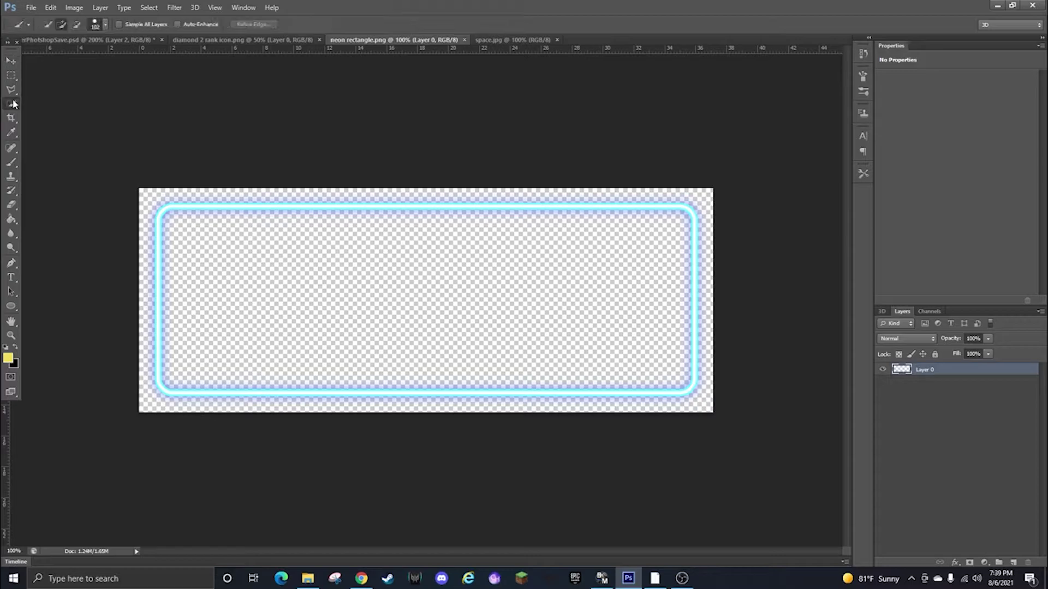
pyautogui.moveTo(142, 180)
pyautogui.mouseDown()
pyautogui.moveTo(280, 179)
pyautogui.moveTo(395, 294)
pyautogui.moveTo(671, 242)
pyautogui.mouseUp()
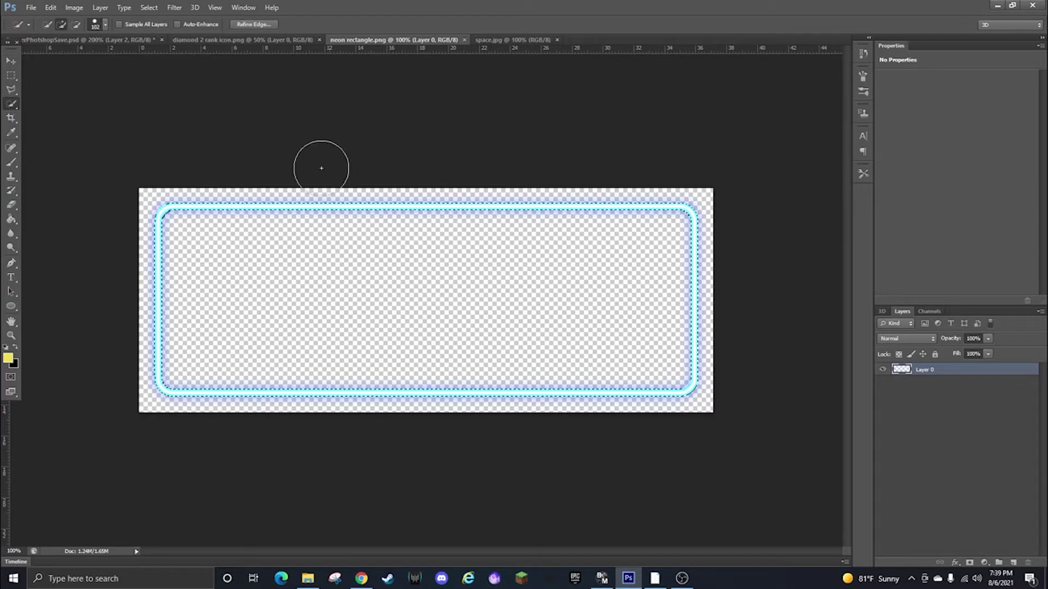
pyautogui.hotkey('ctrl', 'shift', 'i')
pyautogui.click(51, 7)
pyautogui.click(92, 77)
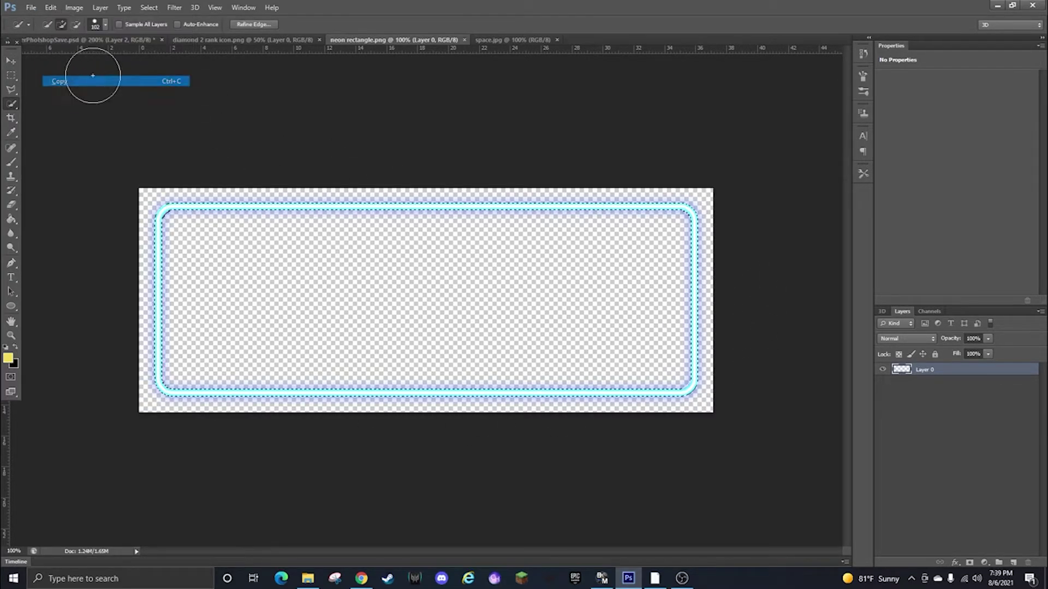
pyautogui.click(147, 39)
pyautogui.click(50, 7)
pyautogui.click(77, 102)
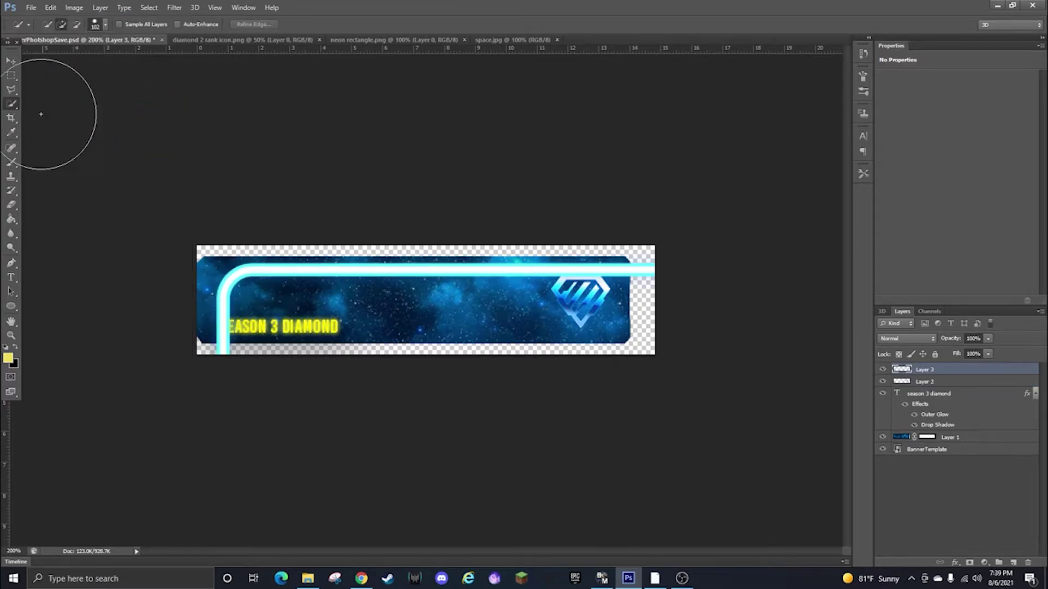
# - Resize and position the neon frame to outline the space background at banner height
pyautogui.press('v')
pyautogui.hotkey('ctrl', 't')
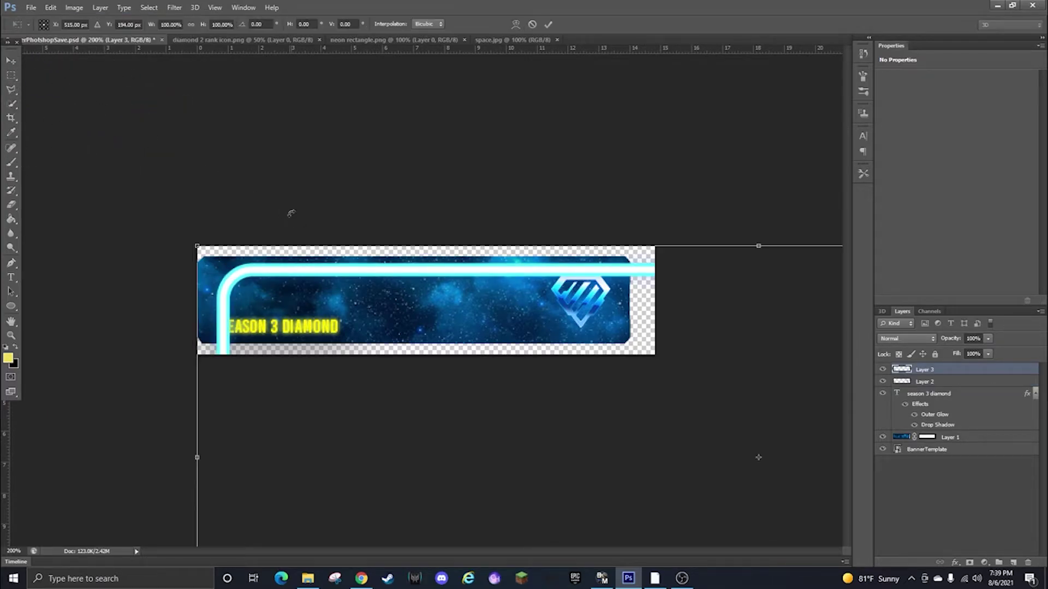
pyautogui.moveTo(198, 246); pyautogui.dragTo(433, 274)
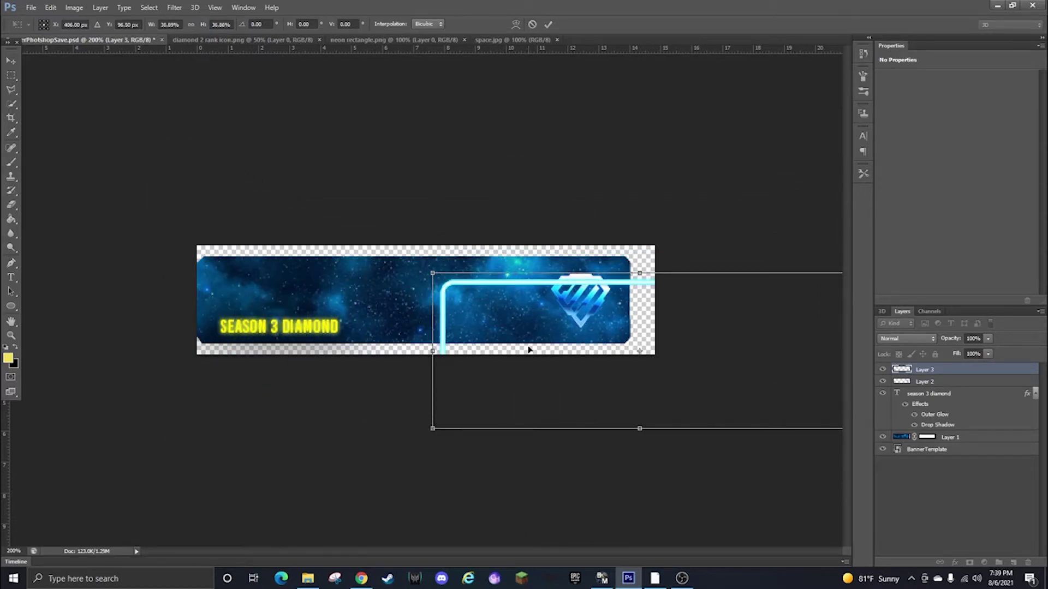
pyautogui.moveTo(529, 322); pyautogui.dragTo(293, 328)
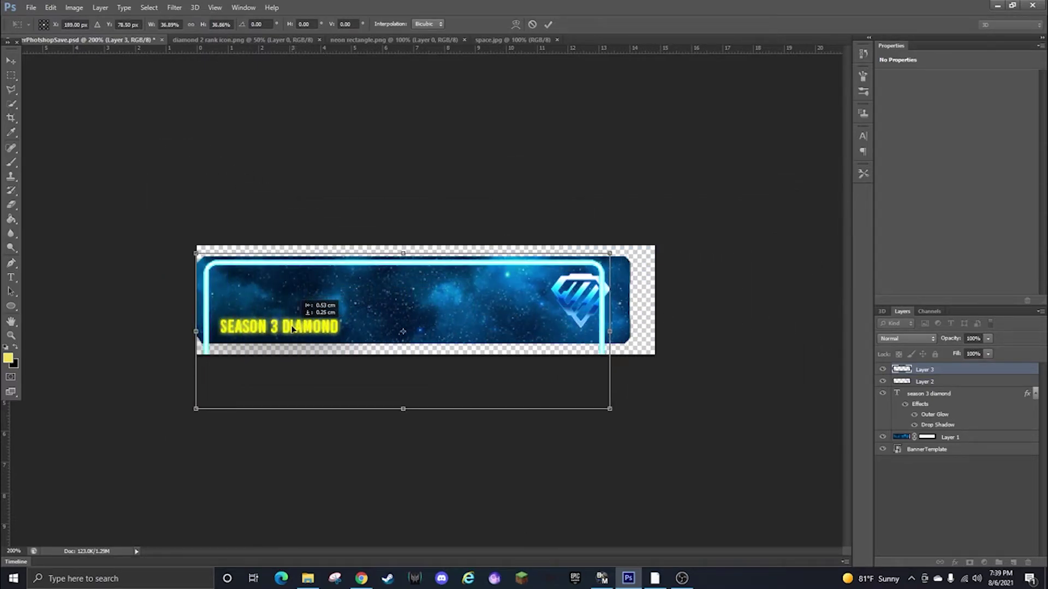
pyautogui.moveTo(610, 254)
pyautogui.mouseDown()
pyautogui.moveTo(649, 244)
pyautogui.moveTo(629, 251)
pyautogui.mouseUp()
pyautogui.moveTo(523, 275); pyautogui.dragTo(524, 288)
pyautogui.moveTo(411, 420); pyautogui.dragTo(426, 349)
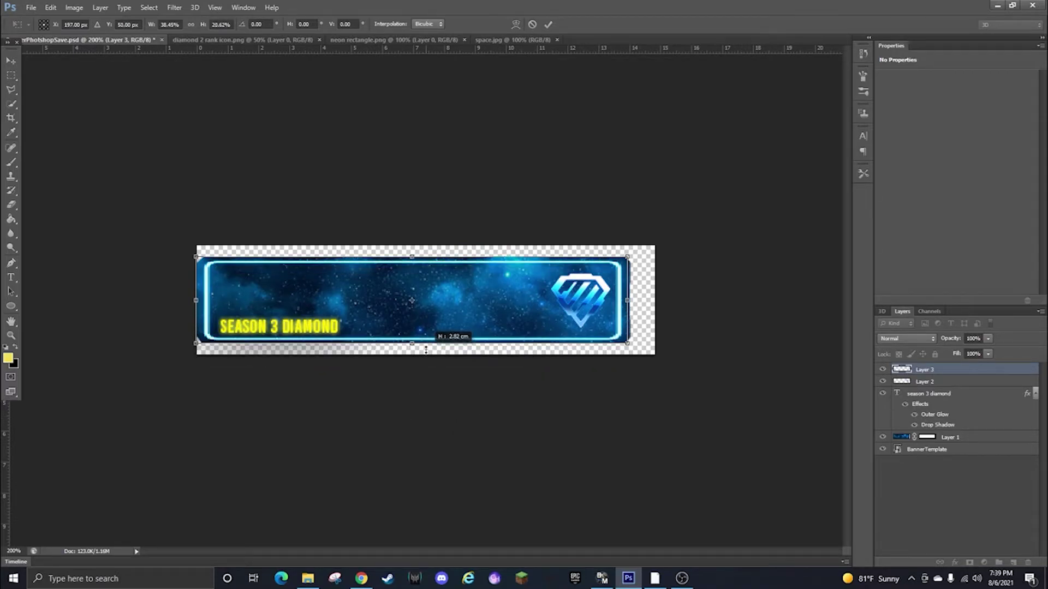
pyautogui.doubleClick(456, 318)
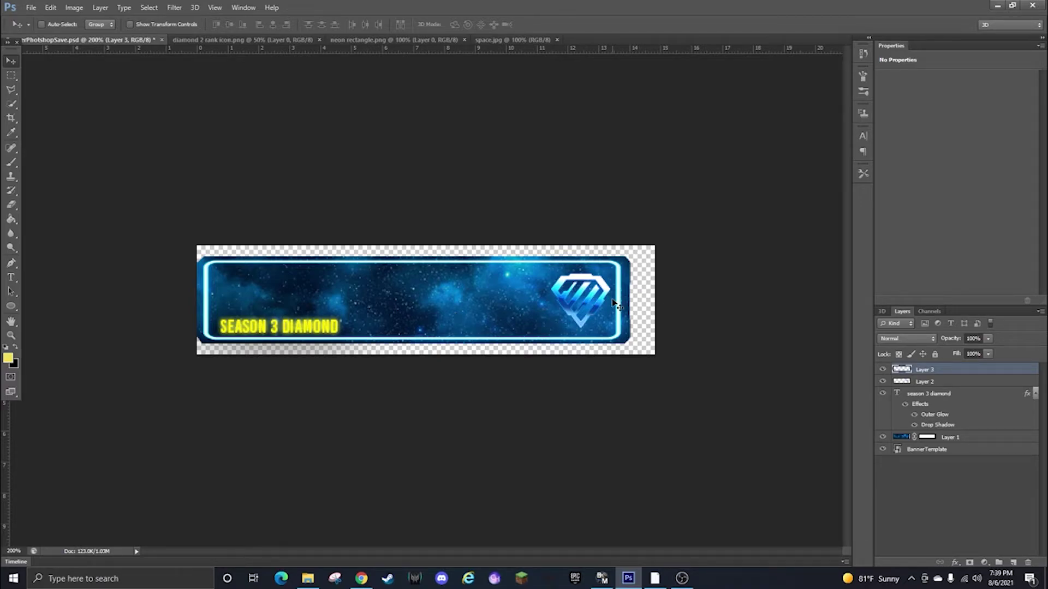
# - Stretch the neon frame's left and right sides a few pixels outward to meet the banner edges
pyautogui.hotkey('ctrl', 't')
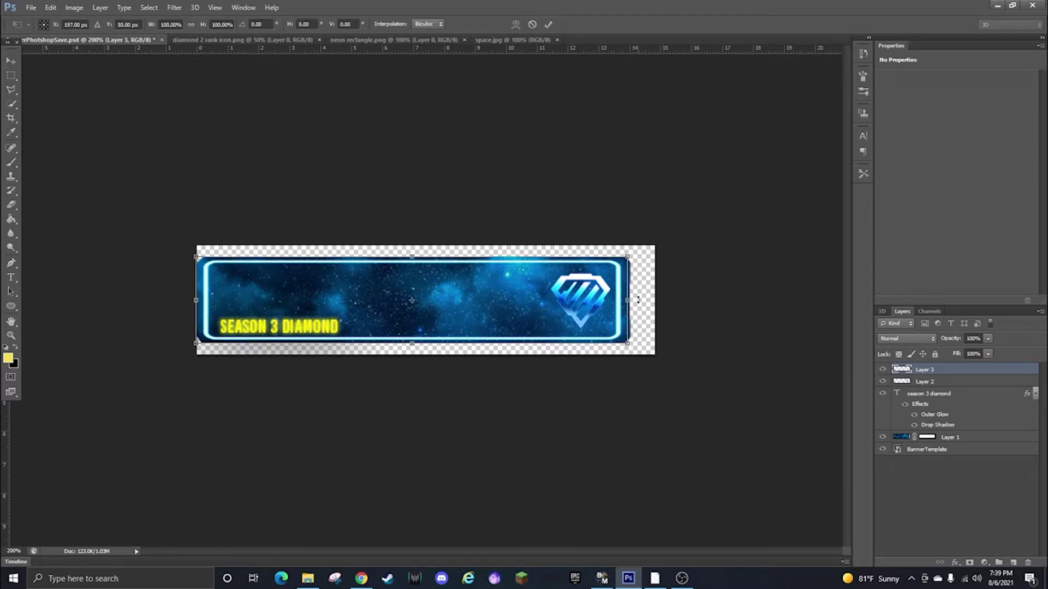
pyautogui.moveTo(638, 299); pyautogui.dragTo(641, 300)
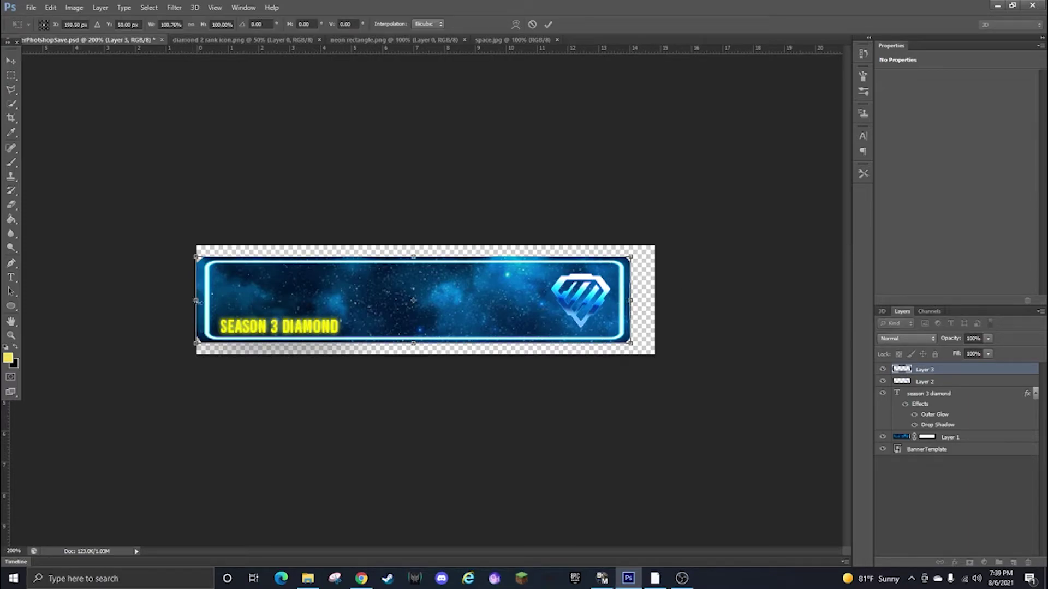
pyautogui.moveTo(196, 302); pyautogui.dragTo(192, 300)
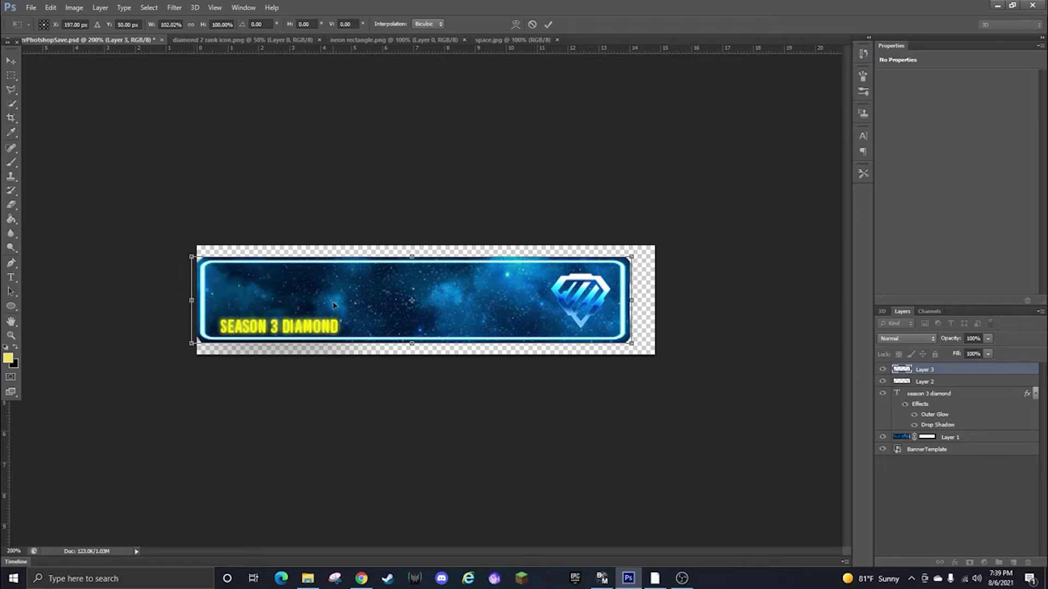
pyautogui.press('Return')
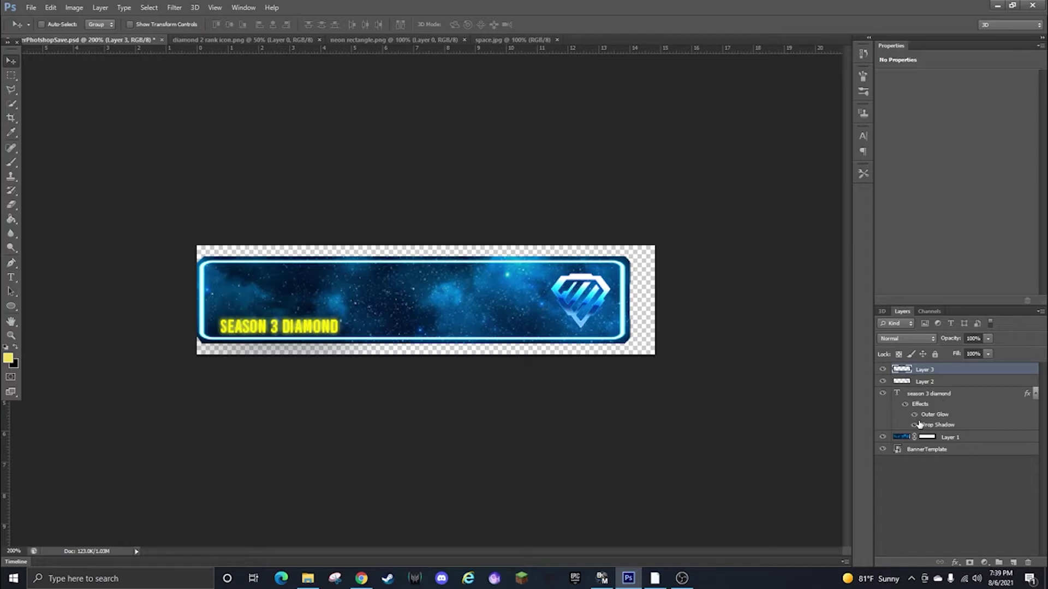
# - Cancel the accidental duplicate of the SEASON 3 DIAMOND text layer, then open Layer 2's layer options
pyautogui.rightClick(931, 395)
pyautogui.click(840, 161)
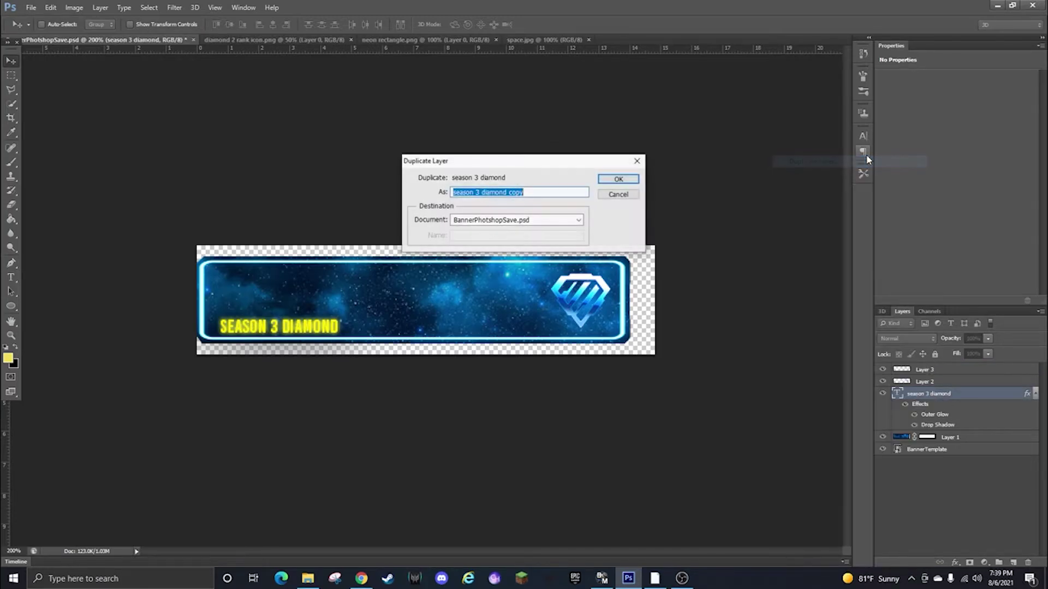
pyautogui.click(637, 161)
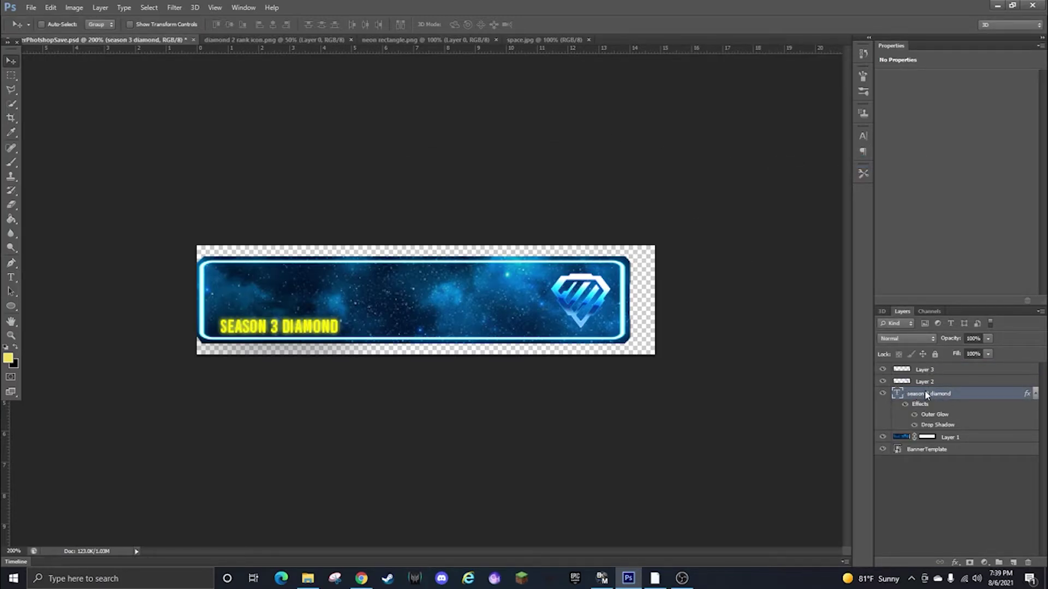
pyautogui.rightClick(925, 391)
pyautogui.click(591, 312)
pyautogui.click(929, 384)
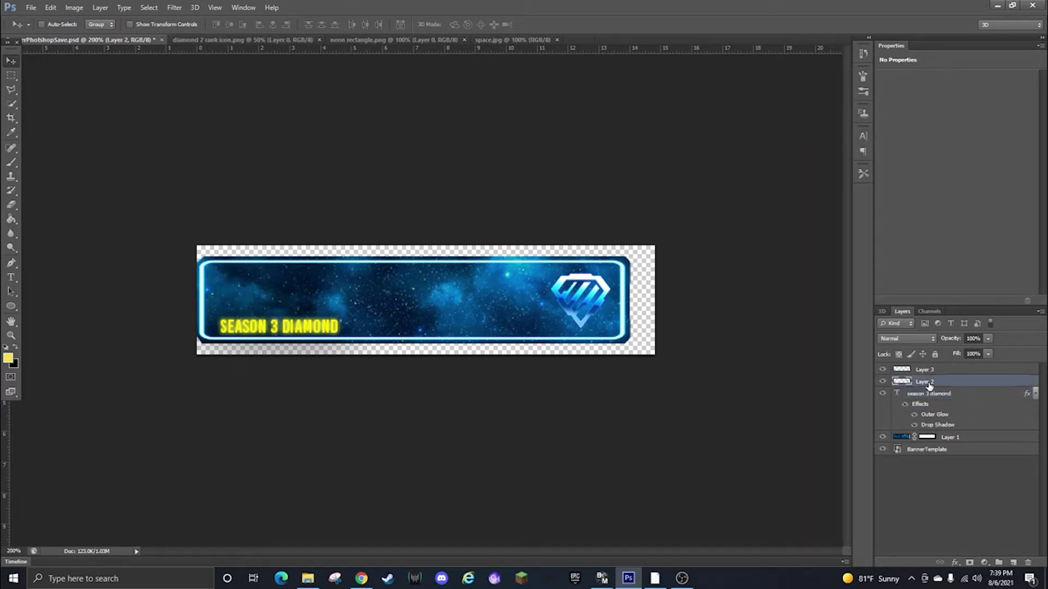
pyautogui.rightClick(929, 384)
# - Give Layer 2 a Drop Shadow and a 3 px Outer Glow in the diamond's sampled blue (0643a1)
pyautogui.click(863, 162)
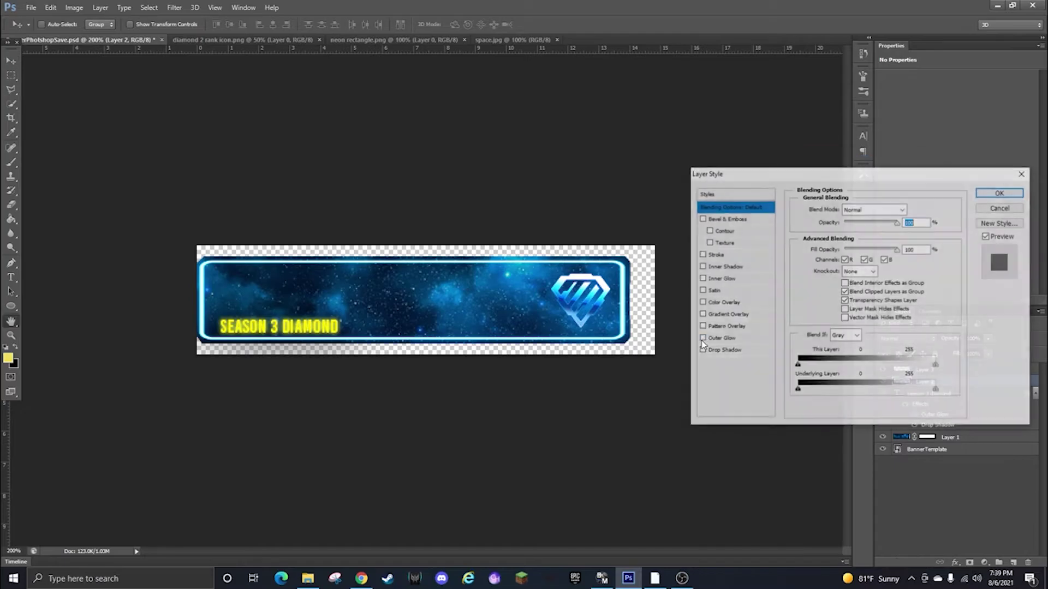
pyautogui.click(702, 351)
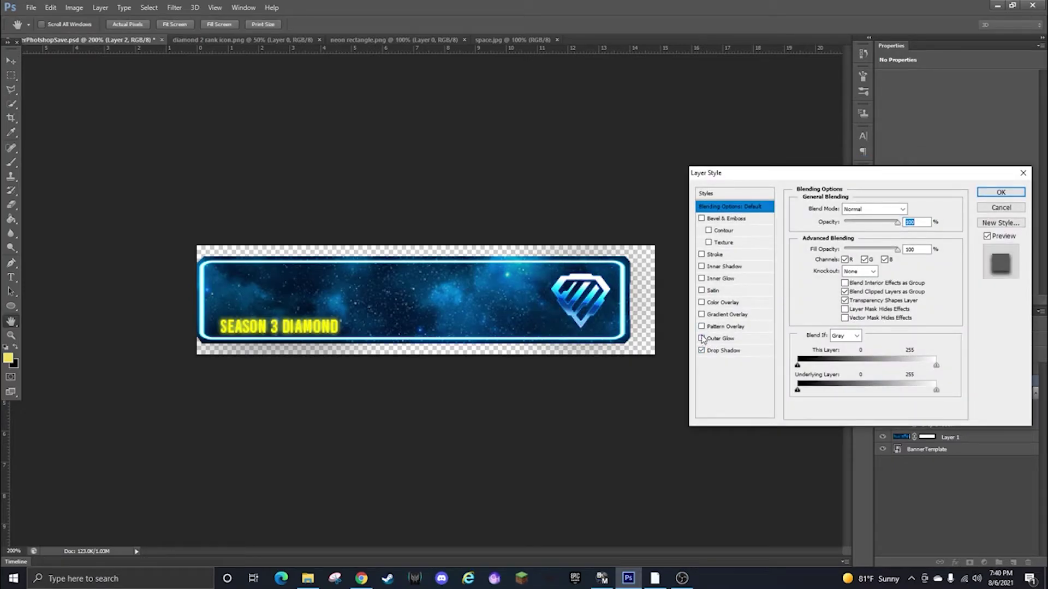
pyautogui.click(702, 338)
pyautogui.click(715, 340)
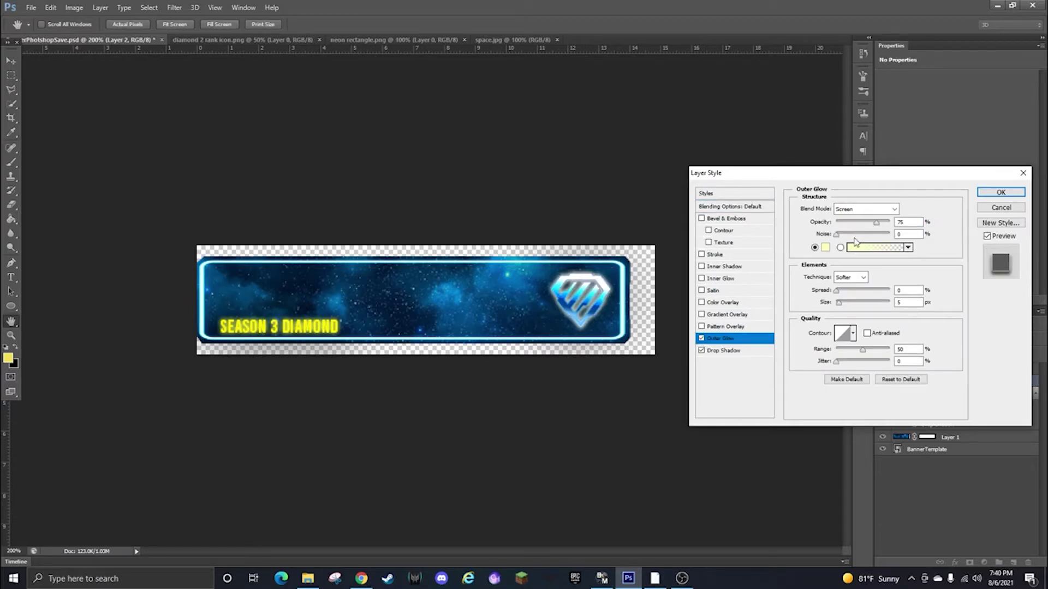
pyautogui.press('Tab')
pyautogui.write('3')
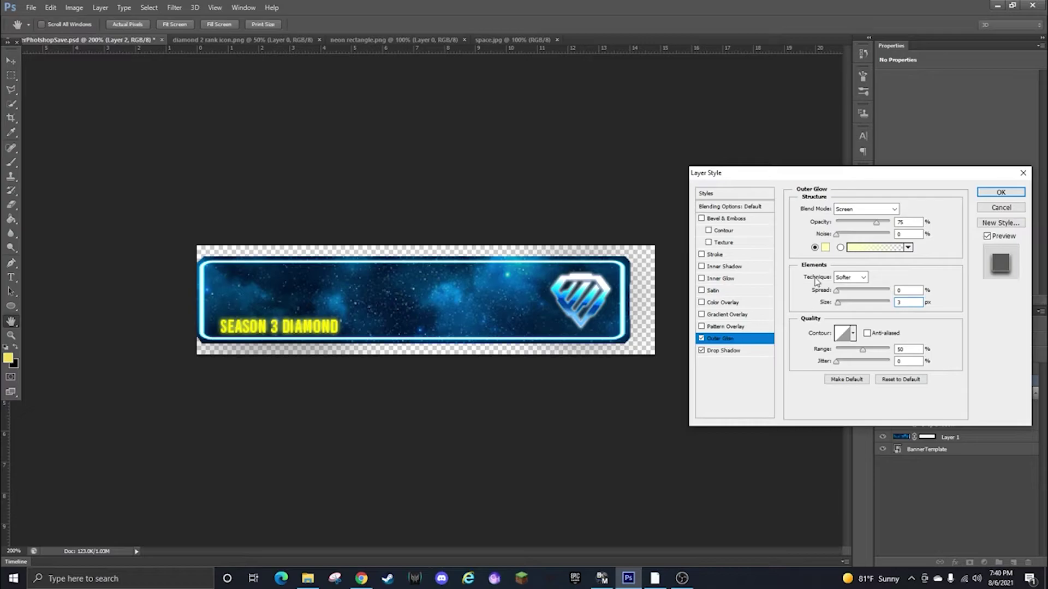
pyautogui.click(825, 247)
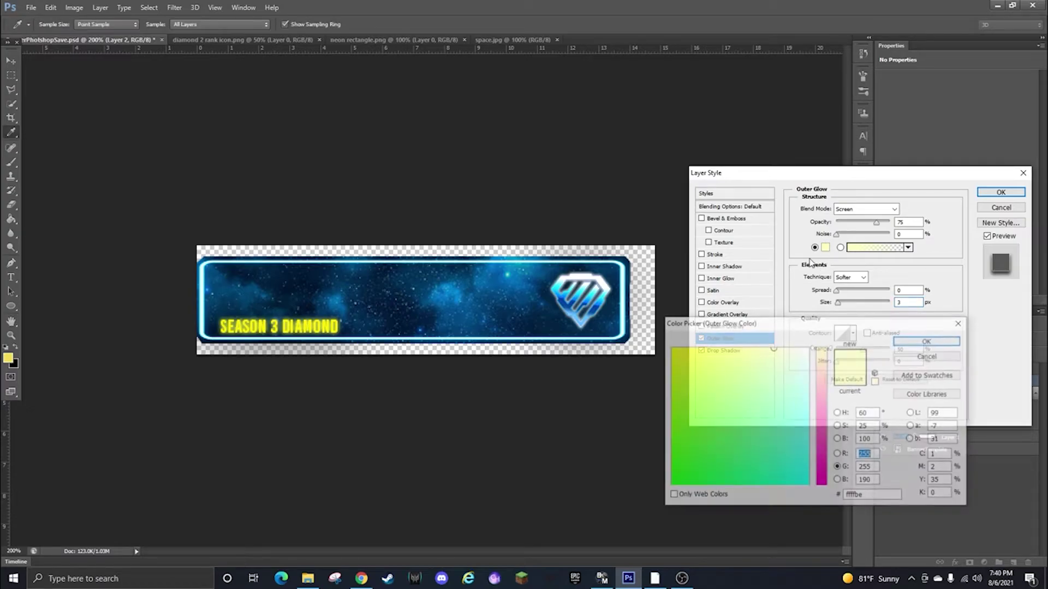
pyautogui.click(599, 308)
pyautogui.click(929, 344)
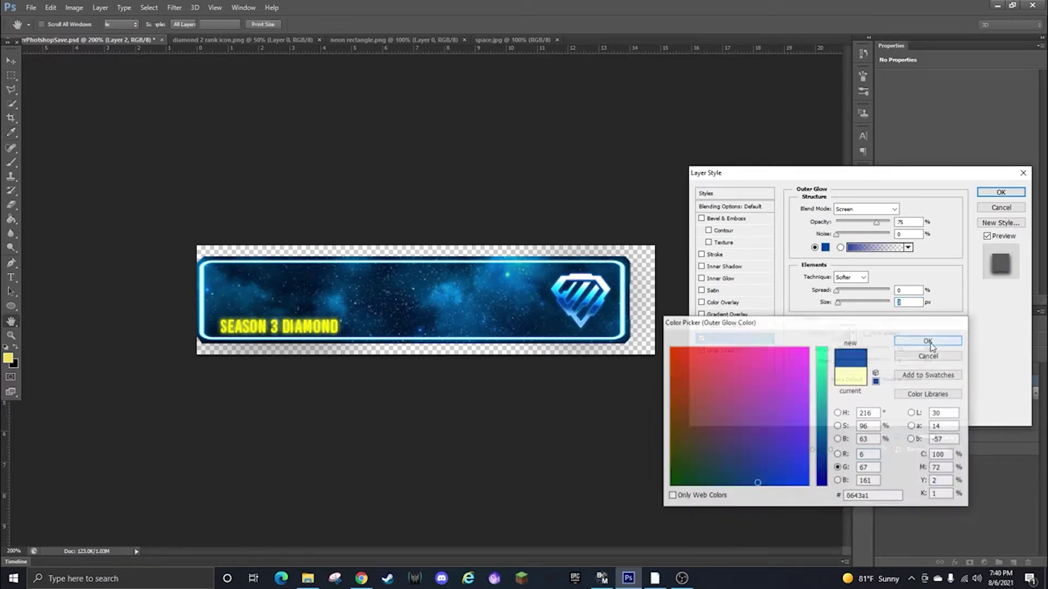
pyautogui.click(1000, 192)
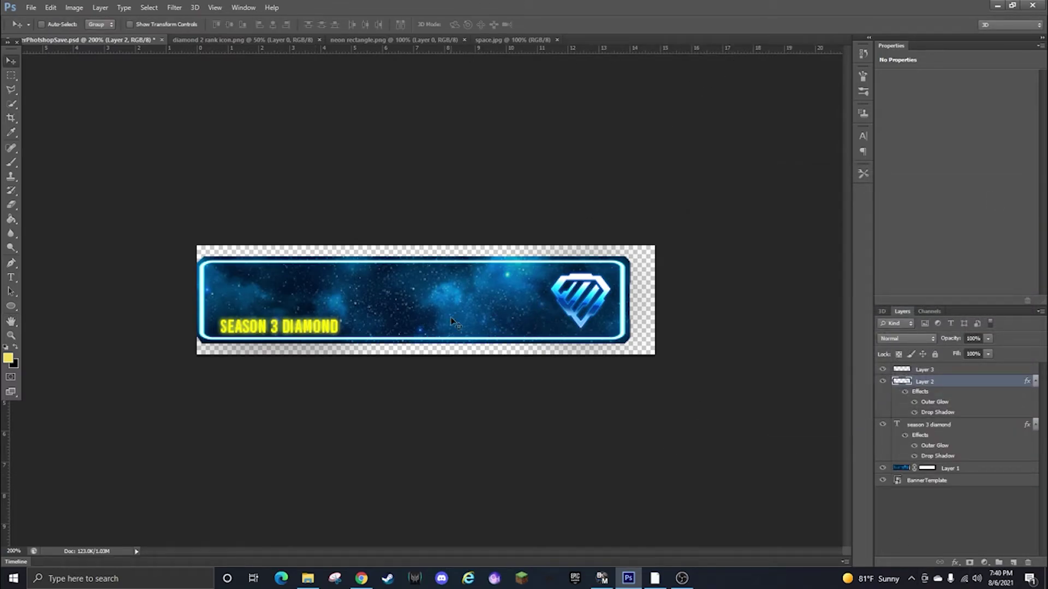
# - Save the banner as a PNG file and close Photoshop
pyautogui.click(31, 8)
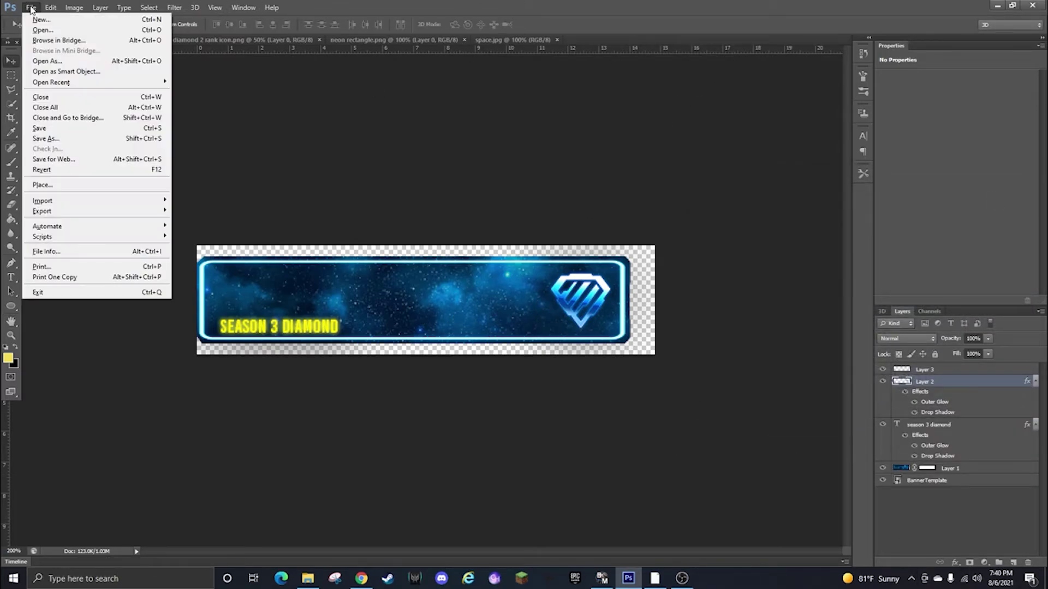
pyautogui.click(75, 139)
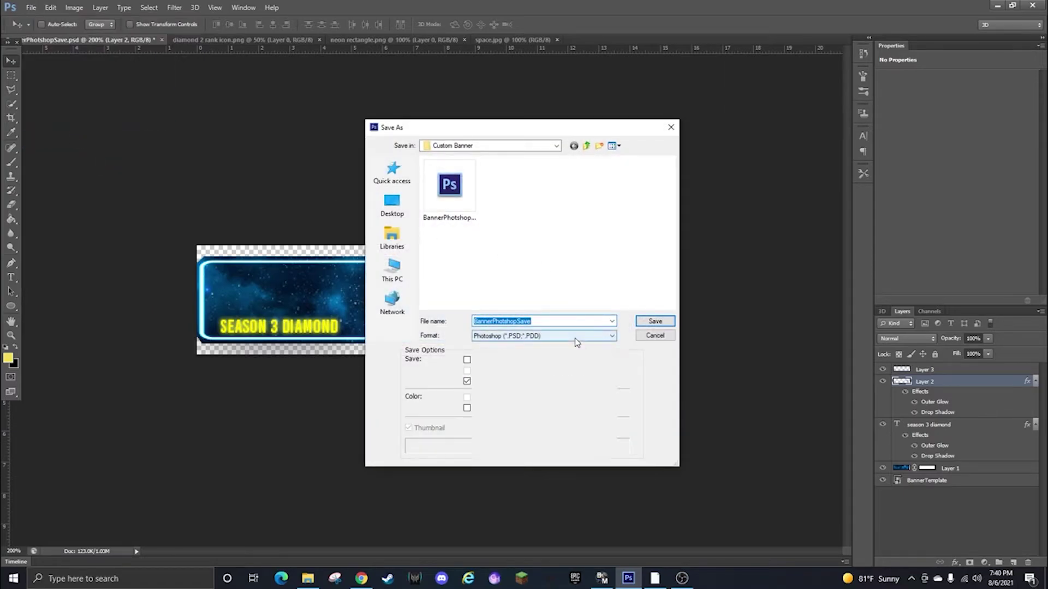
pyautogui.click(576, 339)
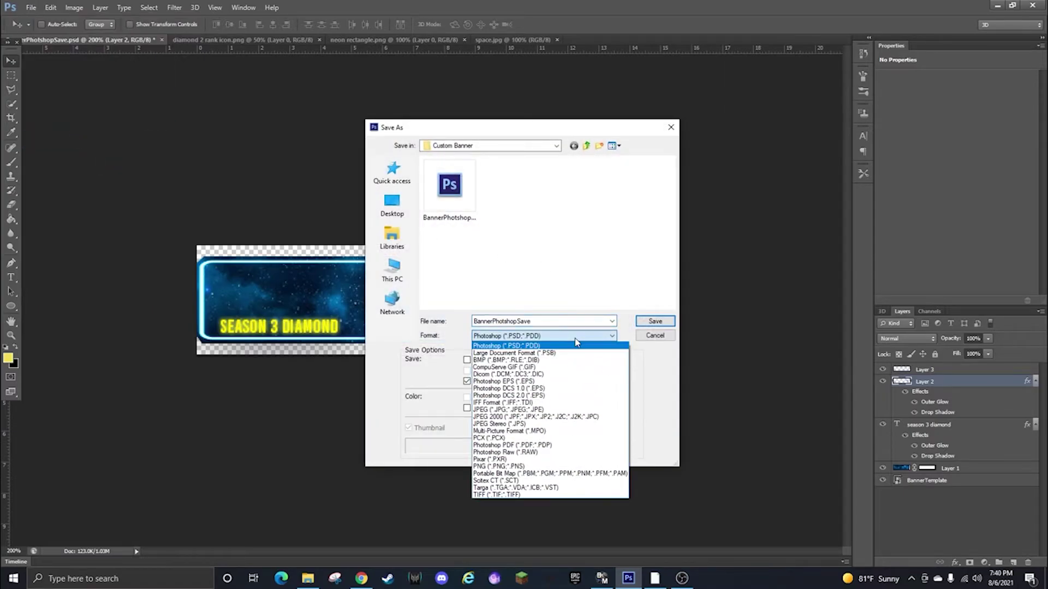
pyautogui.click(488, 467)
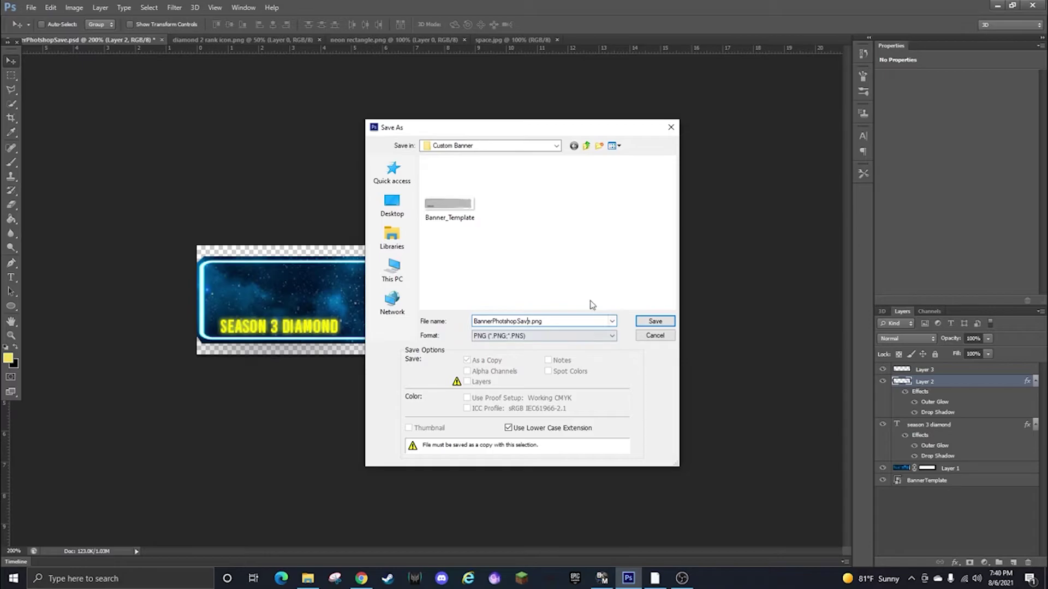
pyautogui.click(672, 130)
pyautogui.click(1033, 6)
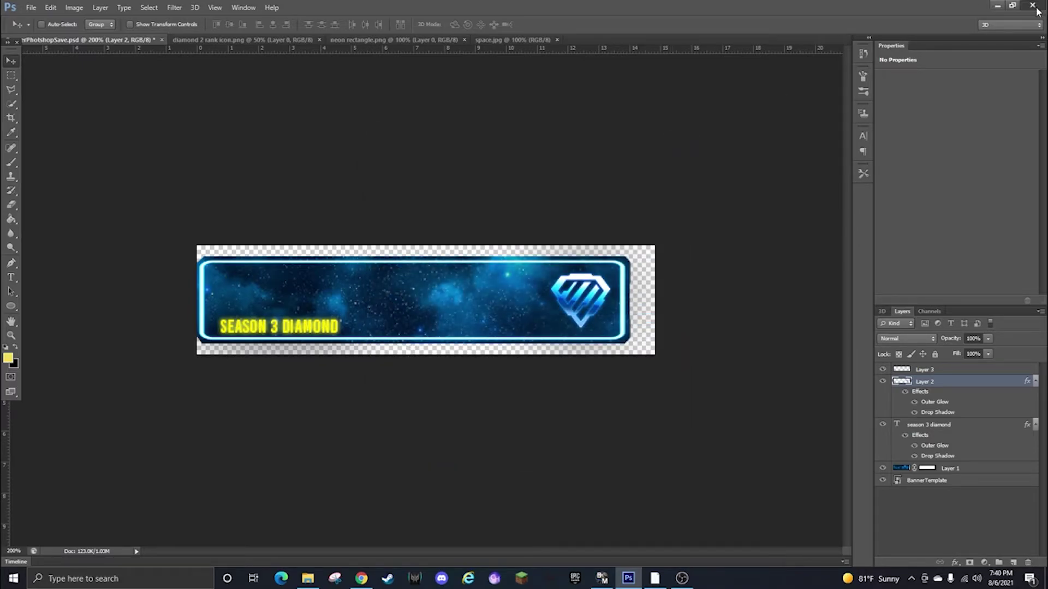
# - Quit Photoshop without saving document changes and open the BakkesMod folder from the injector
pyautogui.click(528, 223)
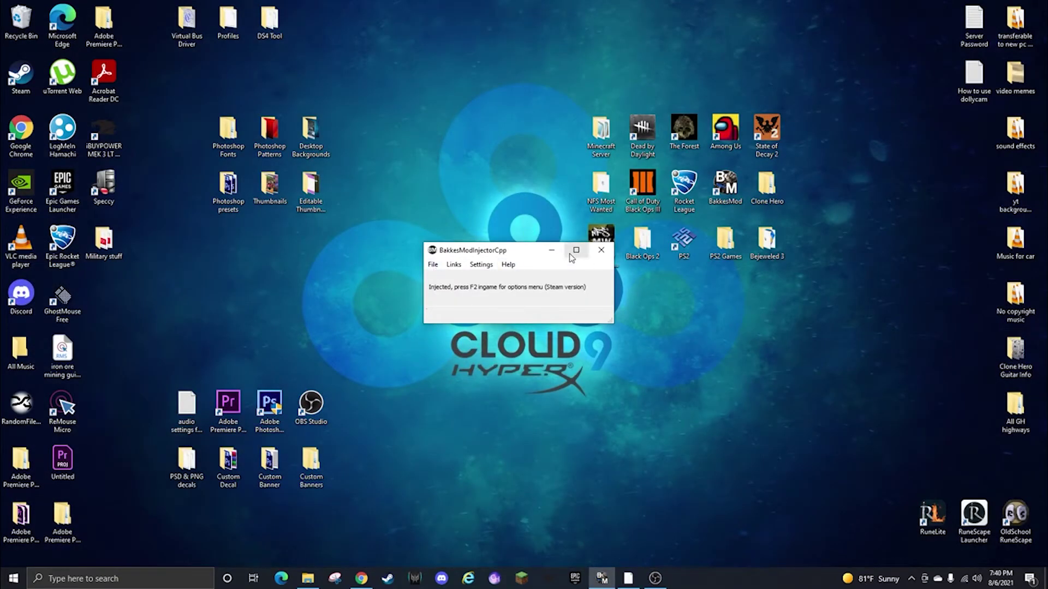
pyautogui.moveTo(523, 254); pyautogui.dragTo(536, 236)
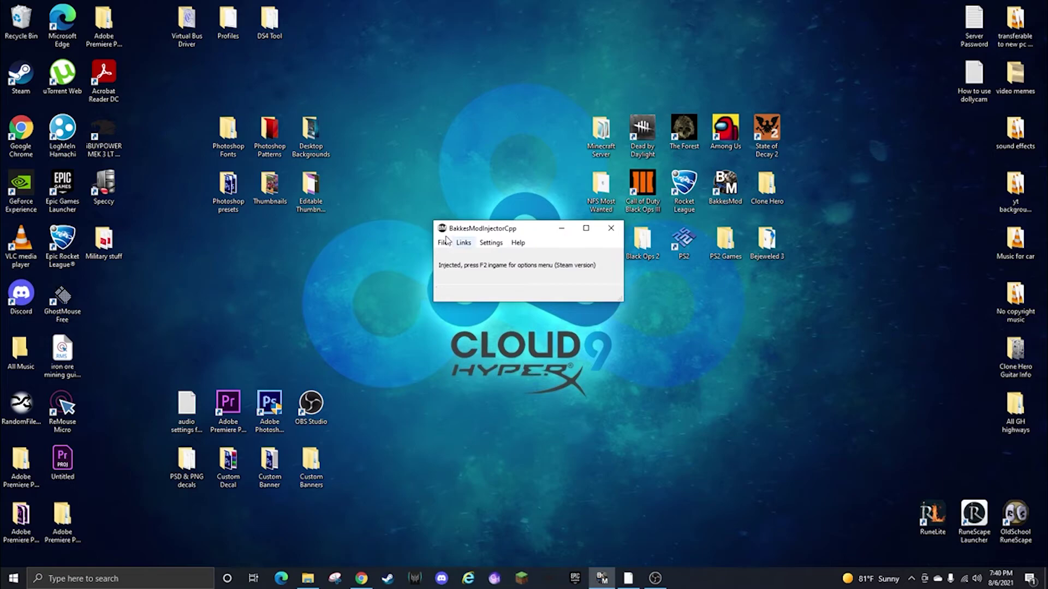
pyautogui.click(440, 240)
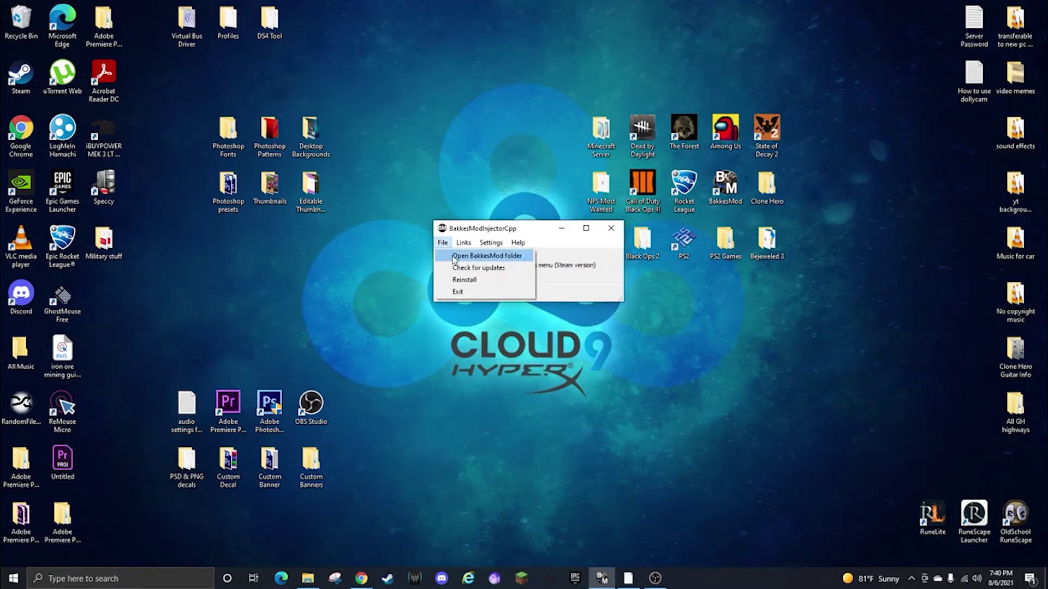
pyautogui.click(453, 257)
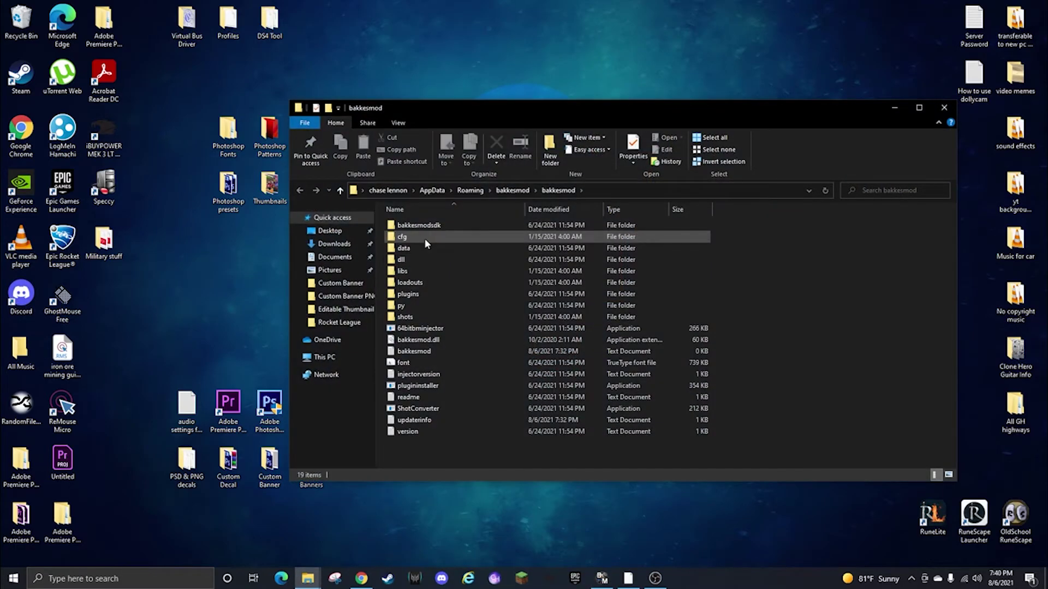
# - Go to data > acplugin > BannerTextures, find Diamond Banner, and open _TexturesPackage in Notepad
pyautogui.doubleClick(424, 245)
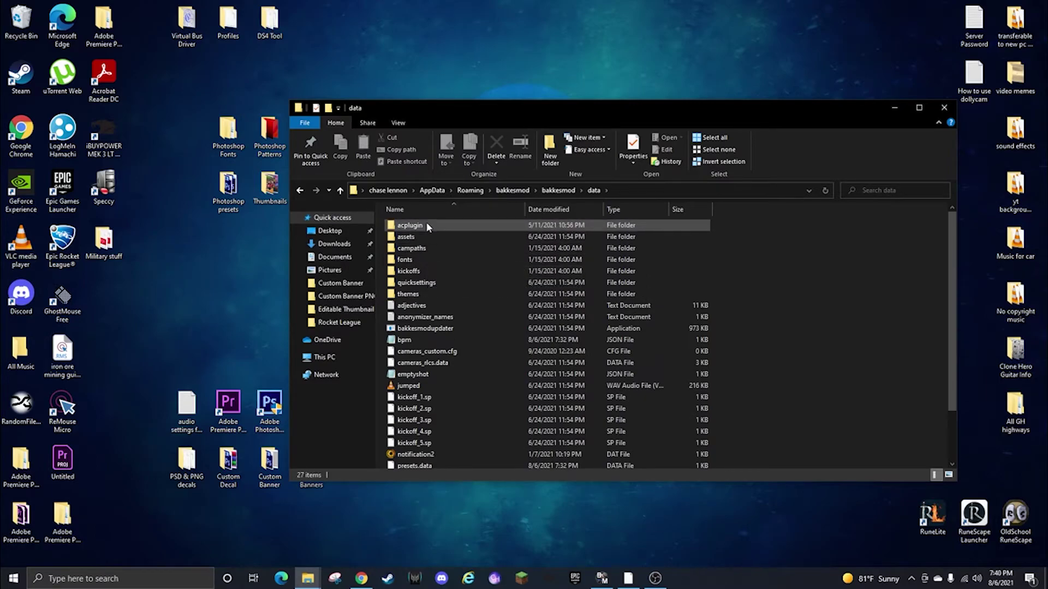
pyautogui.doubleClick(425, 224)
pyautogui.doubleClick(436, 251)
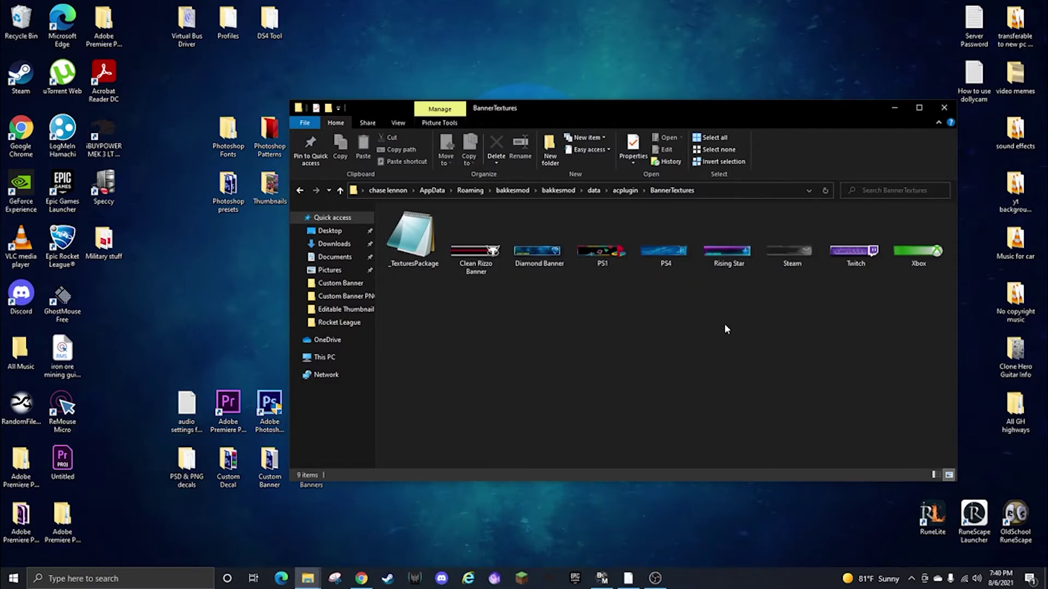
pyautogui.click(548, 256)
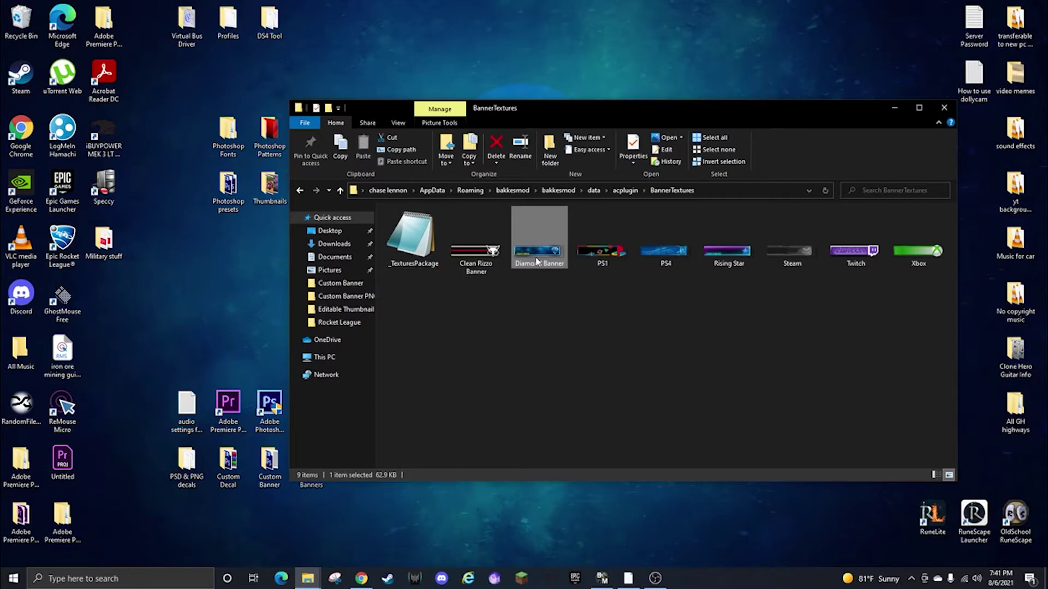
pyautogui.doubleClick(412, 237)
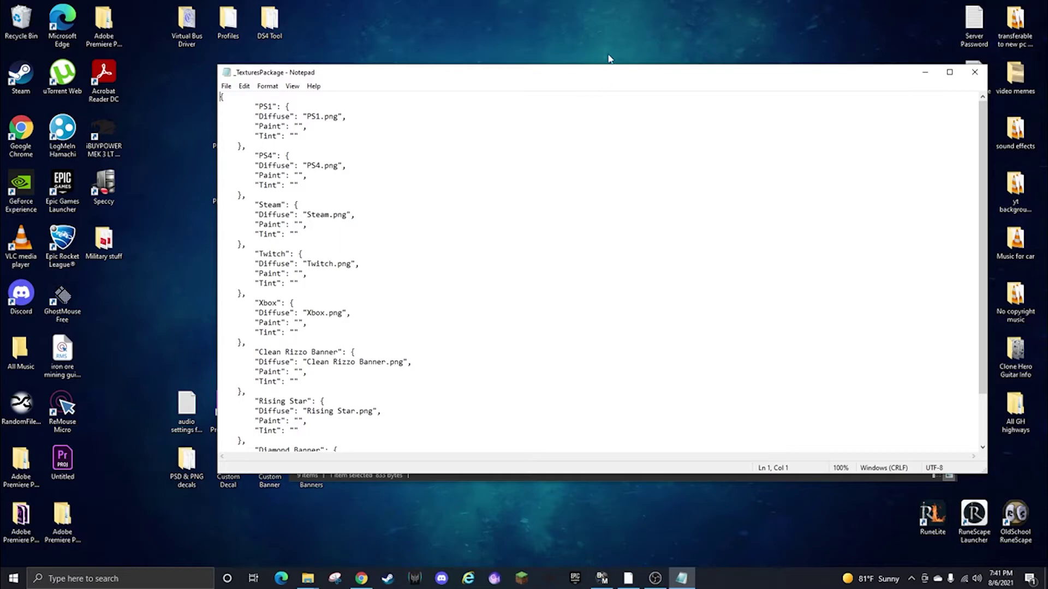
# - Add a comma and new line after the Diamond Banner entry at the end of _TexturesPackage
pyautogui.moveTo(606, 68); pyautogui.dragTo(616, 62)
pyautogui.scroll(-2, 376, 317)
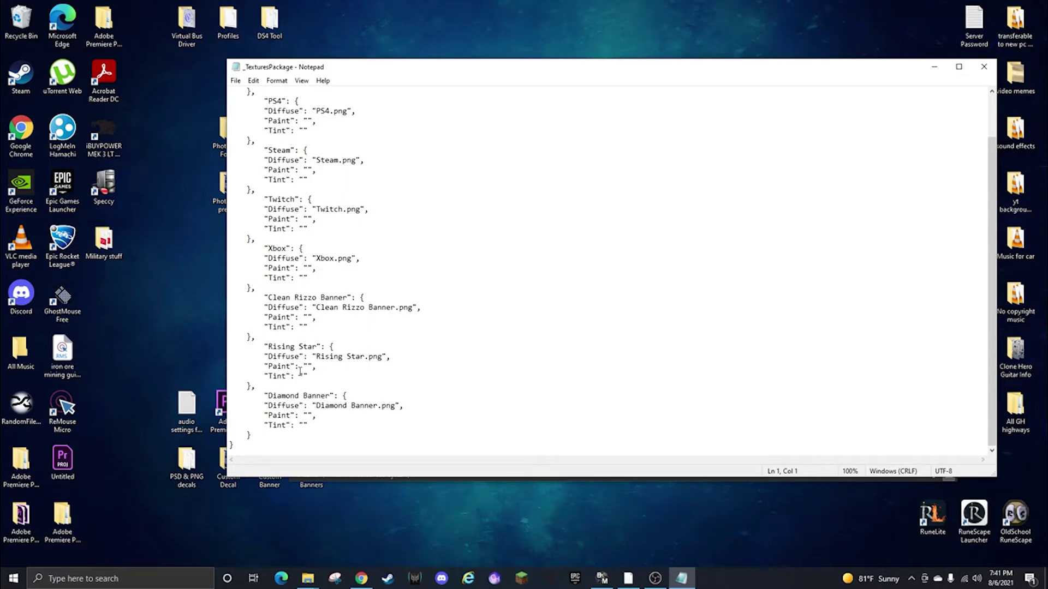
pyautogui.click(258, 437)
pyautogui.write(',')
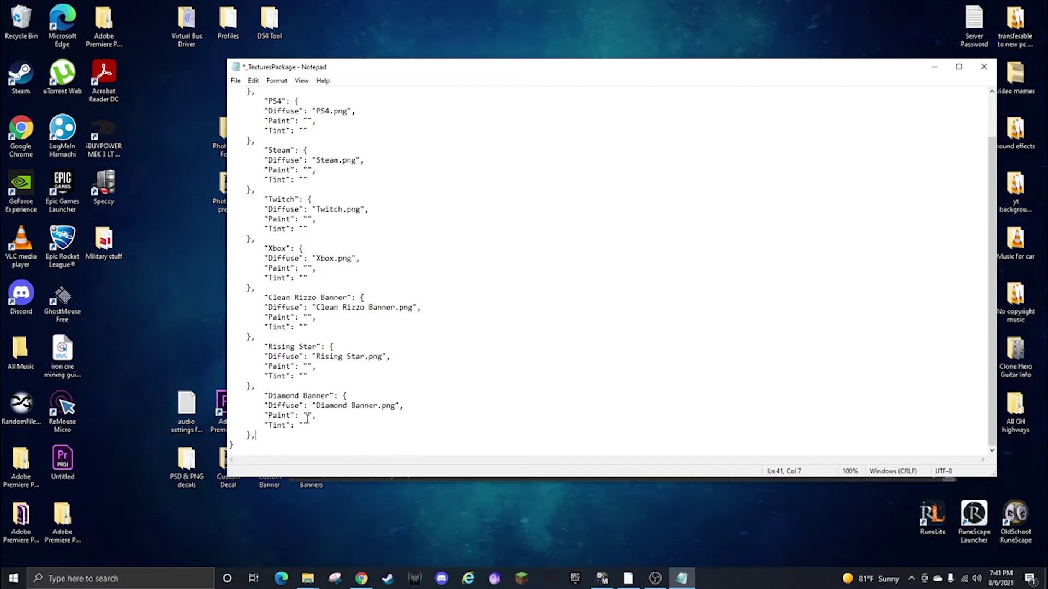
pyautogui.press('Return')
pyautogui.moveTo(264, 396); pyautogui.dragTo(363, 424)
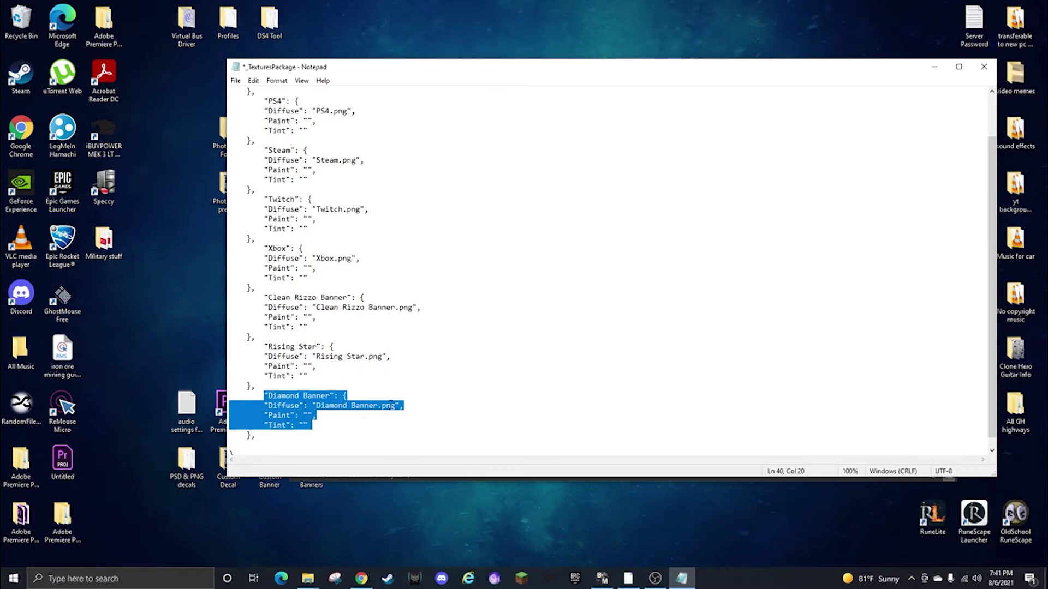
pyautogui.scroll(-1, 394, 405)
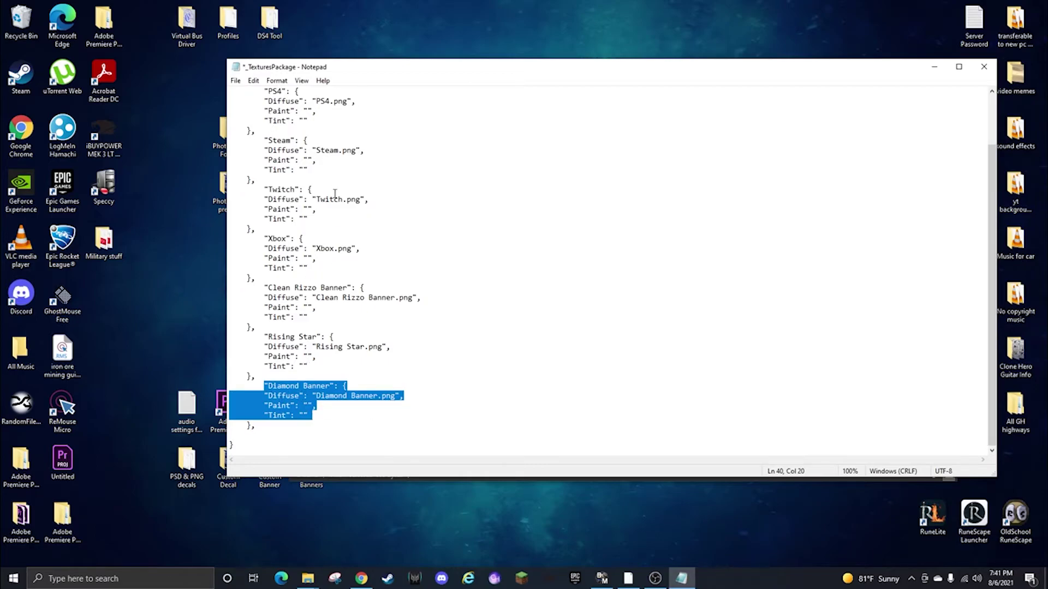
pyautogui.click(249, 435)
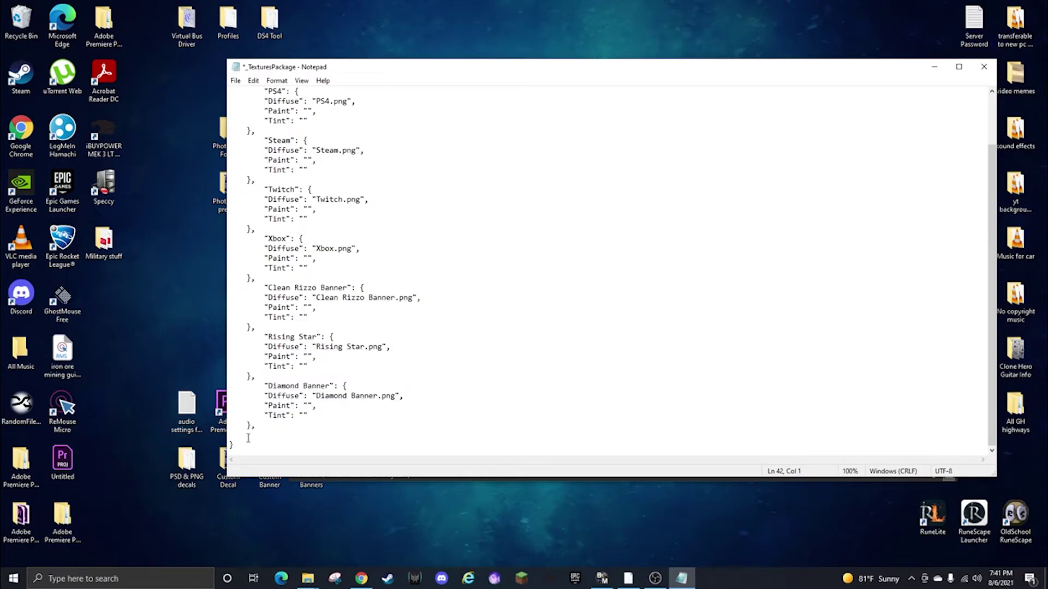
pyautogui.rightClick(241, 435)
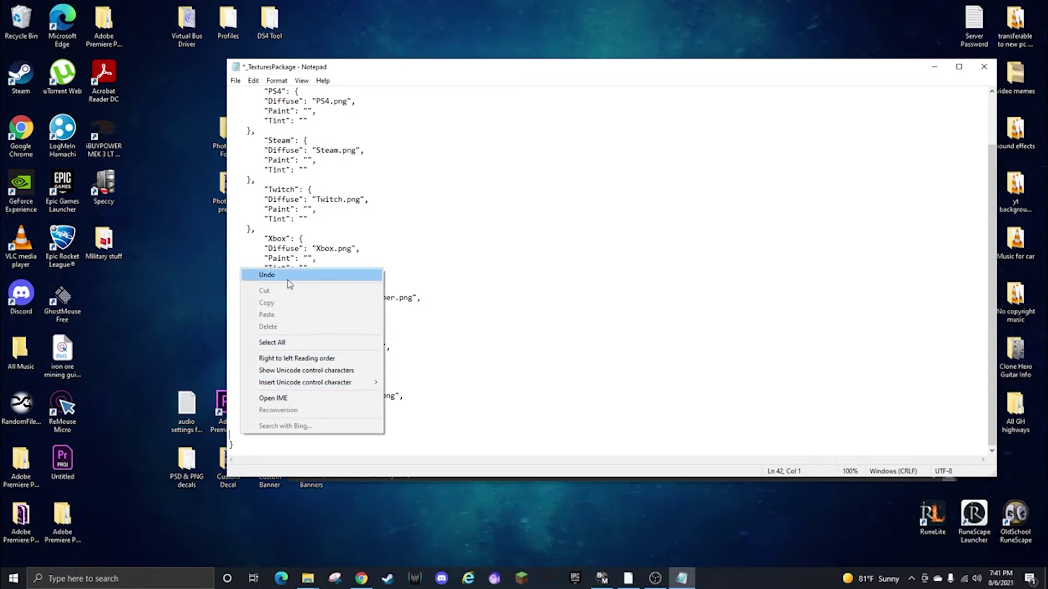
pyautogui.rightClick(229, 434)
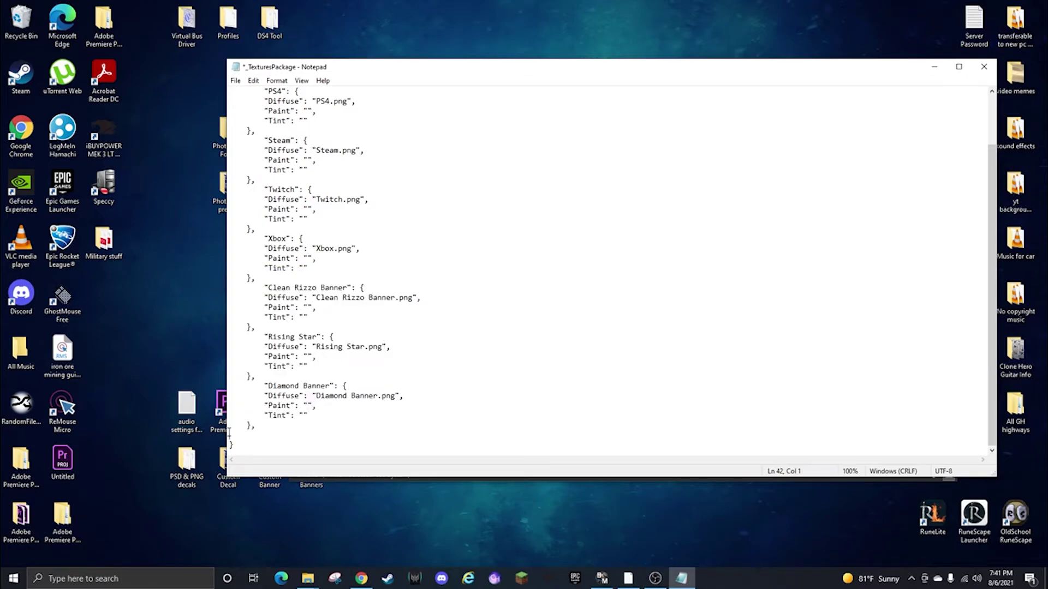
pyautogui.click(387, 437)
# - Correct the 'Diamond Banner.png' file name and add a closing brace on the last line
pyautogui.click(330, 387)
pyautogui.press('BackSpace')
pyautogui.press('BackSpace')
pyautogui.write('er')
pyautogui.click(248, 435)
pyautogui.write('}')
# - Save _TexturesPackage and close Notepad
pyautogui.click(235, 80)
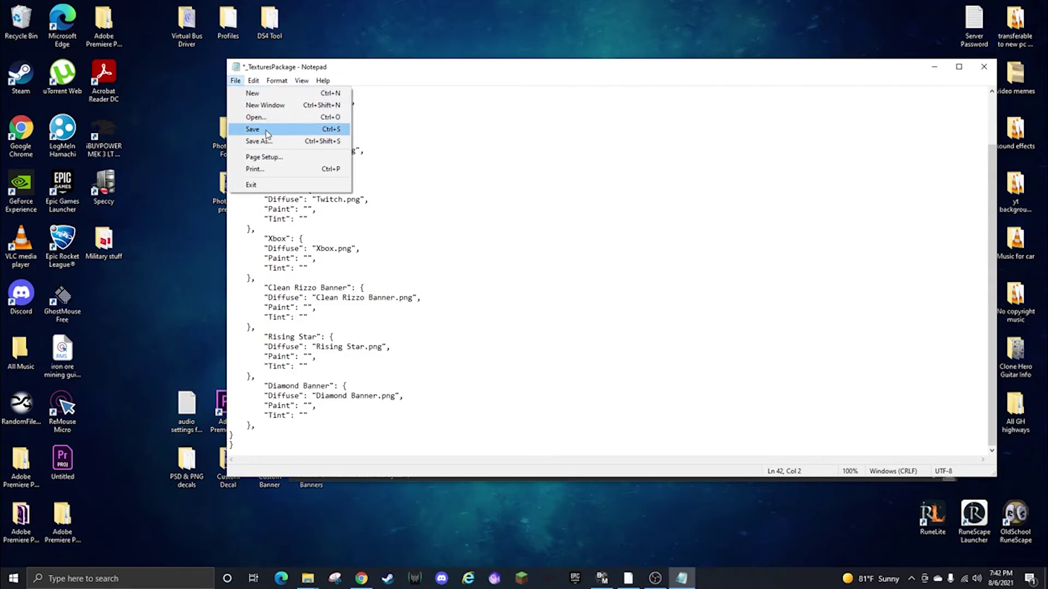
pyautogui.click(983, 67)
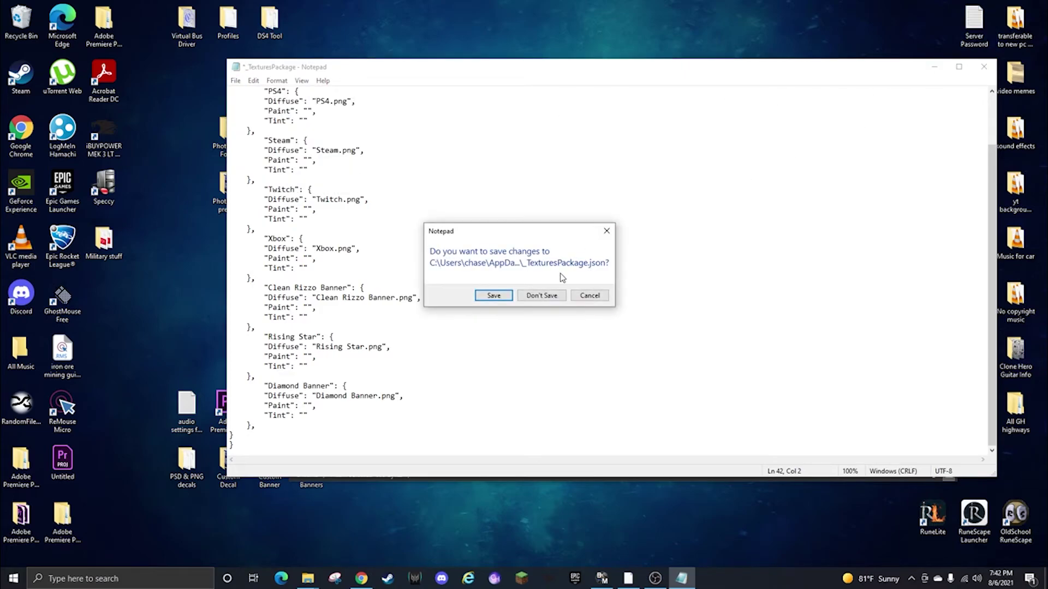
pyautogui.click(542, 296)
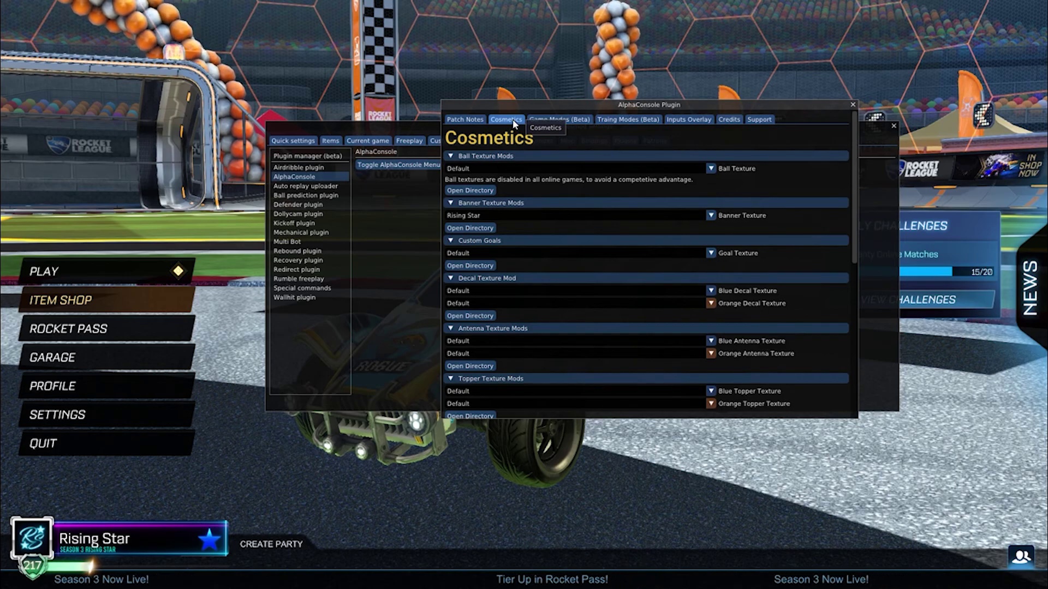
# - Preview Diamond Banner, then Clean Rizzo Banner, as the Banner Texture in AlphaConsole
pyautogui.click(710, 216)
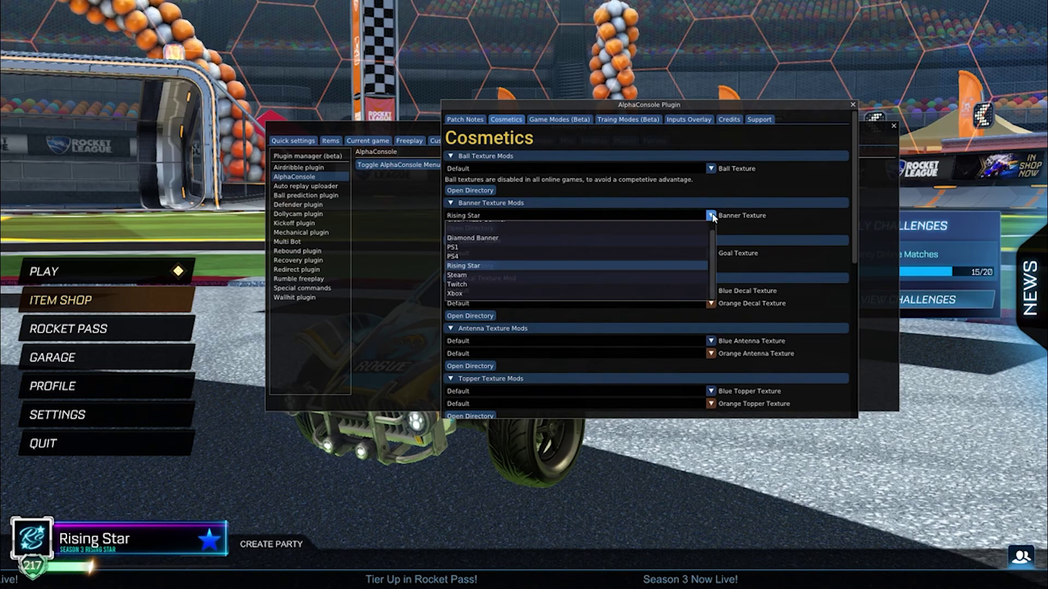
pyautogui.click(630, 237)
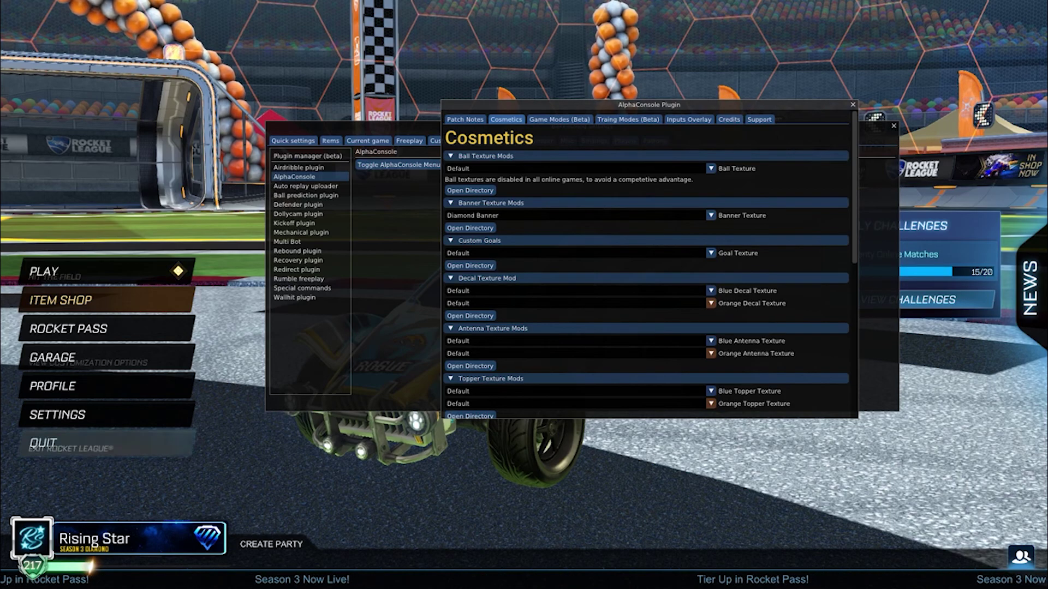
pyautogui.click(554, 216)
pyautogui.click(545, 228)
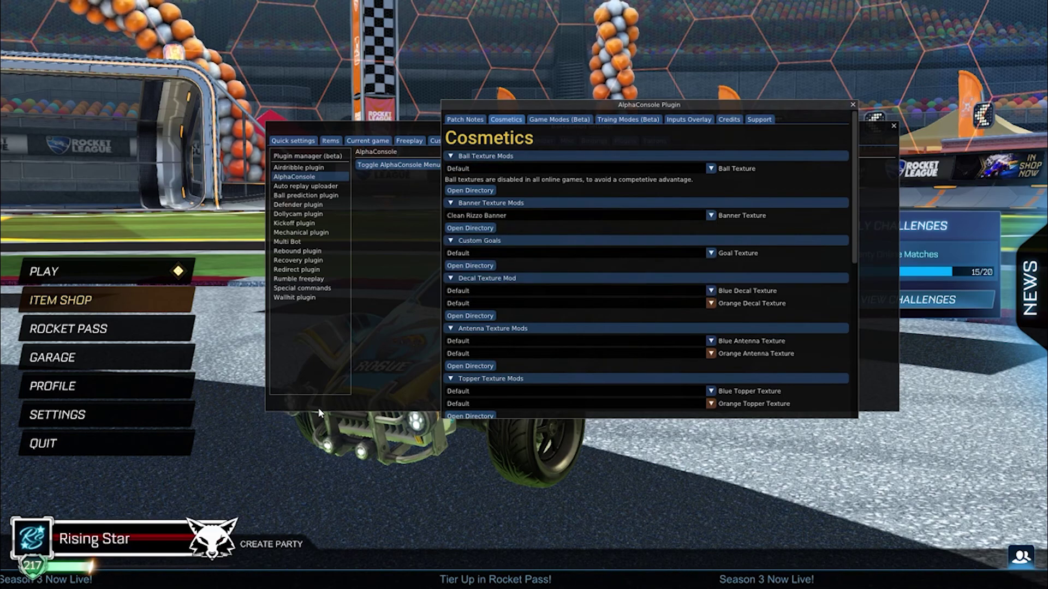
# - Switch the banner back to Rising Star and close the AlphaConsole and BakkesMod windows
pyautogui.click(517, 215)
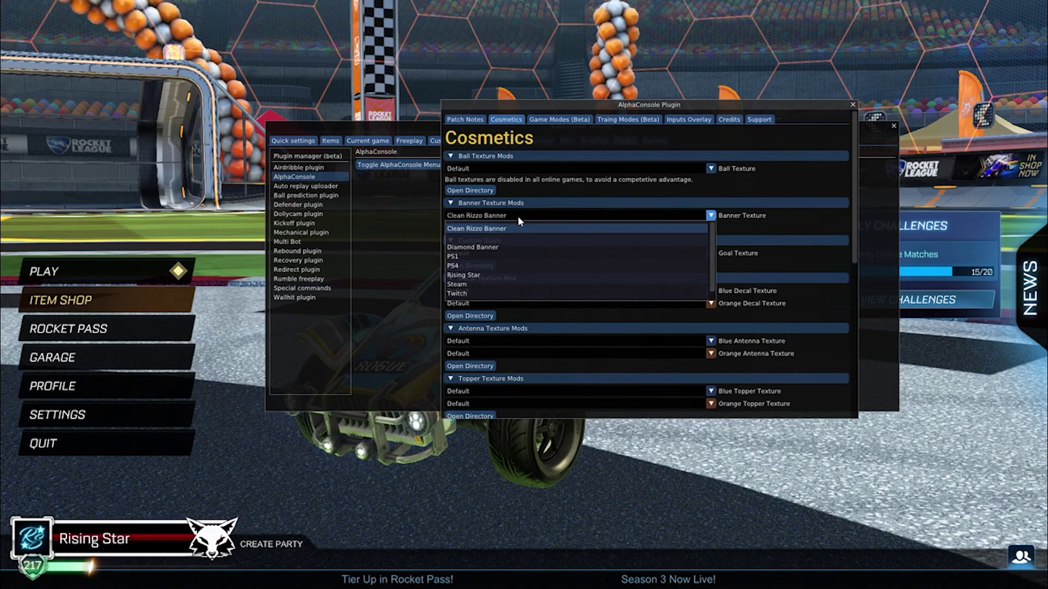
pyautogui.click(525, 276)
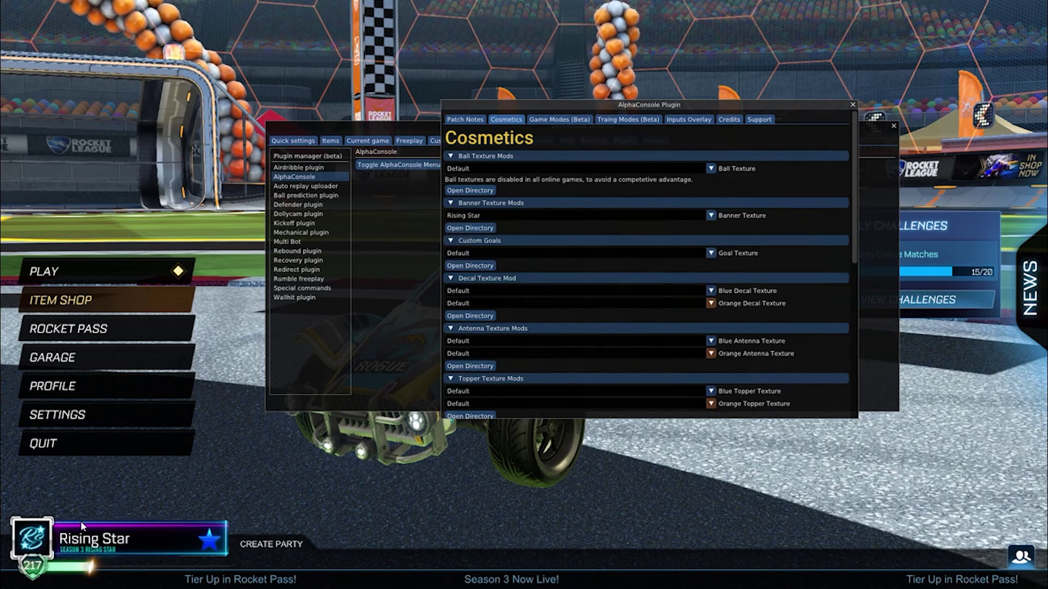
pyautogui.click(852, 105)
pyautogui.click(893, 125)
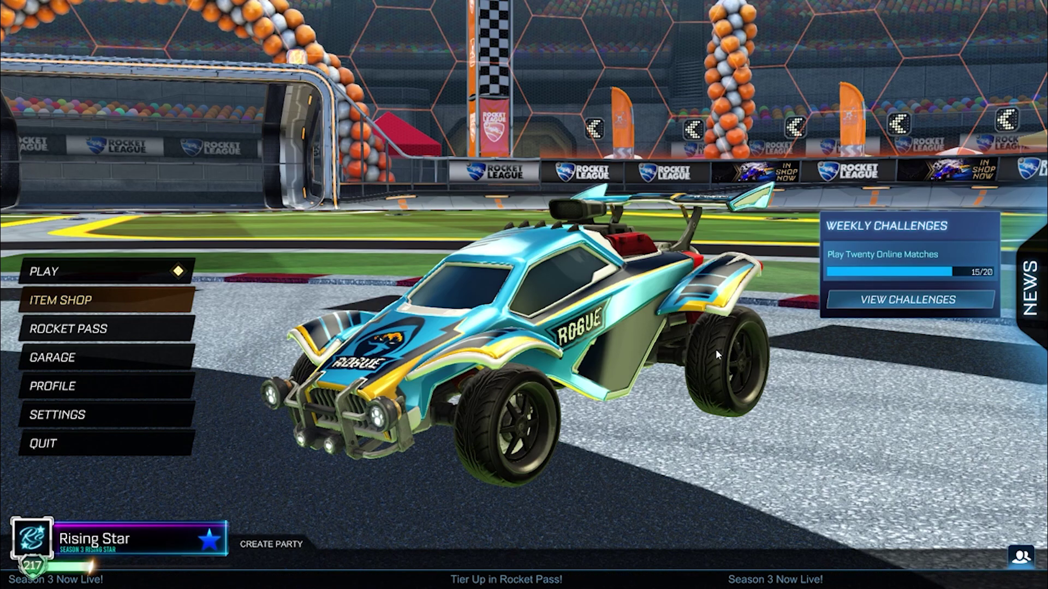
pyautogui.hotkey('alt', 'z')
pyautogui.hotkey('alt', 'z')
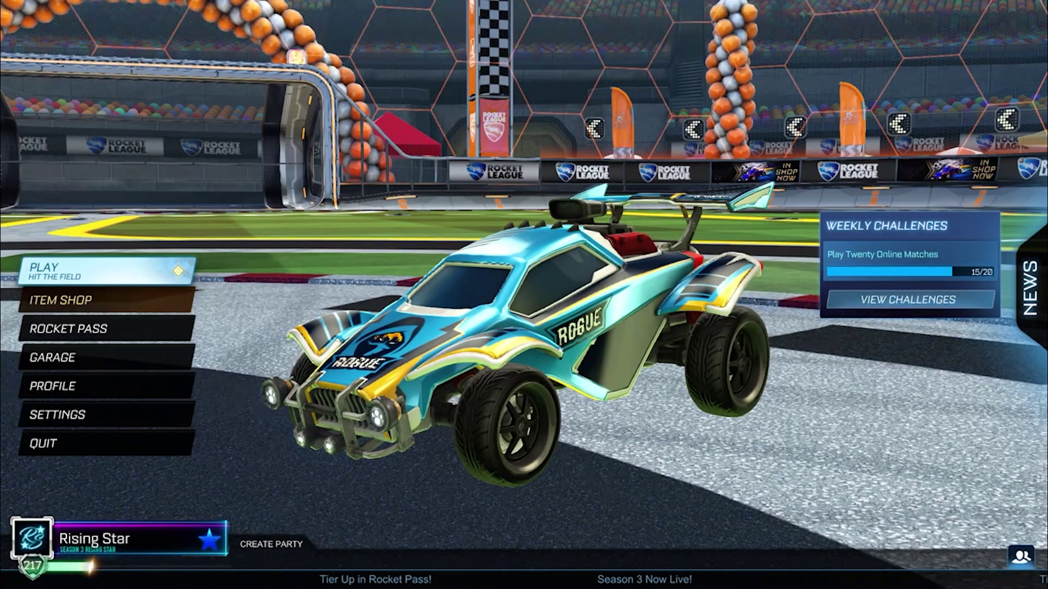